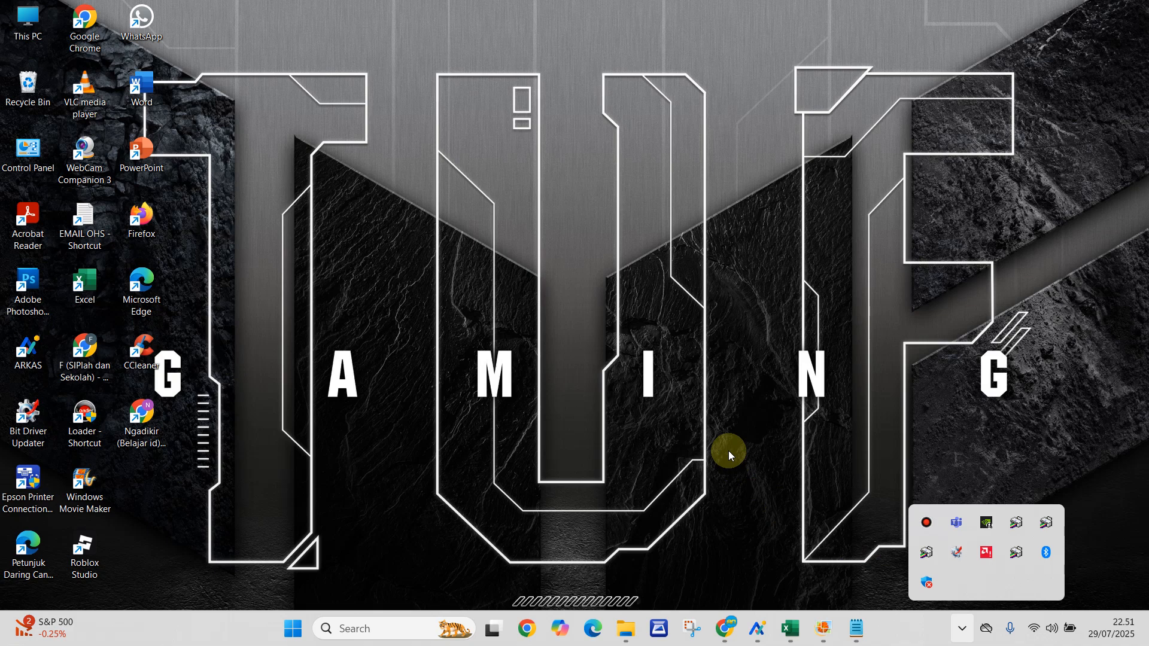
- Switch to the DAFTAR NAMA SISWA KLS X workbook in Excel and show the class X.3 student table
mouse_move(790, 635)
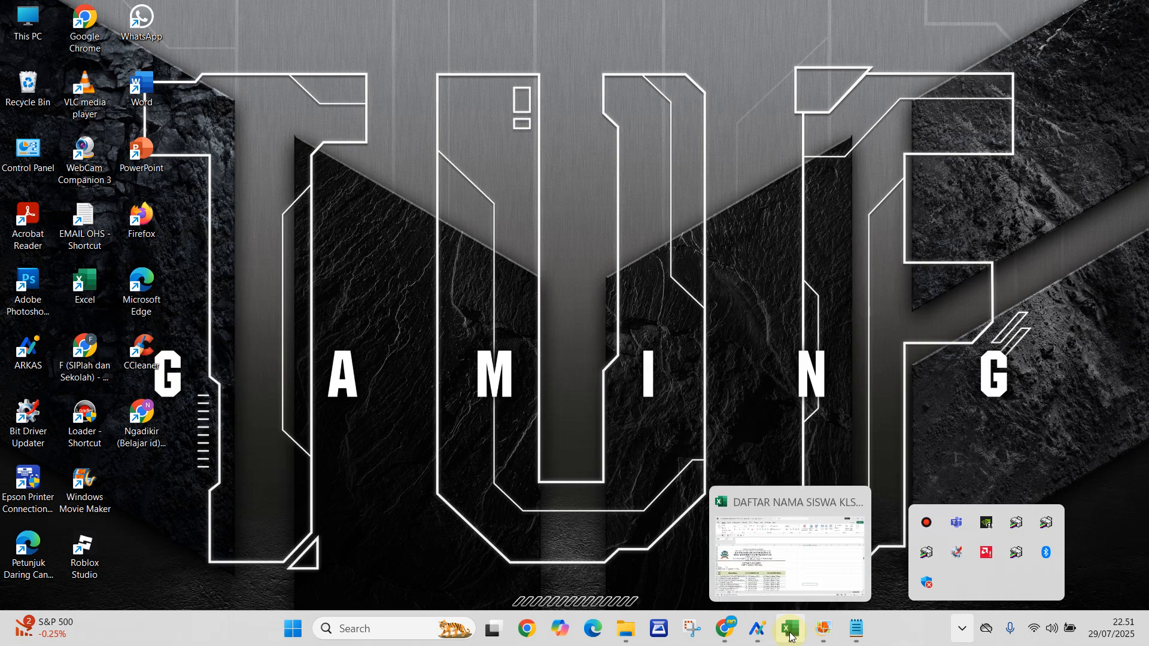
left_click(791, 633)
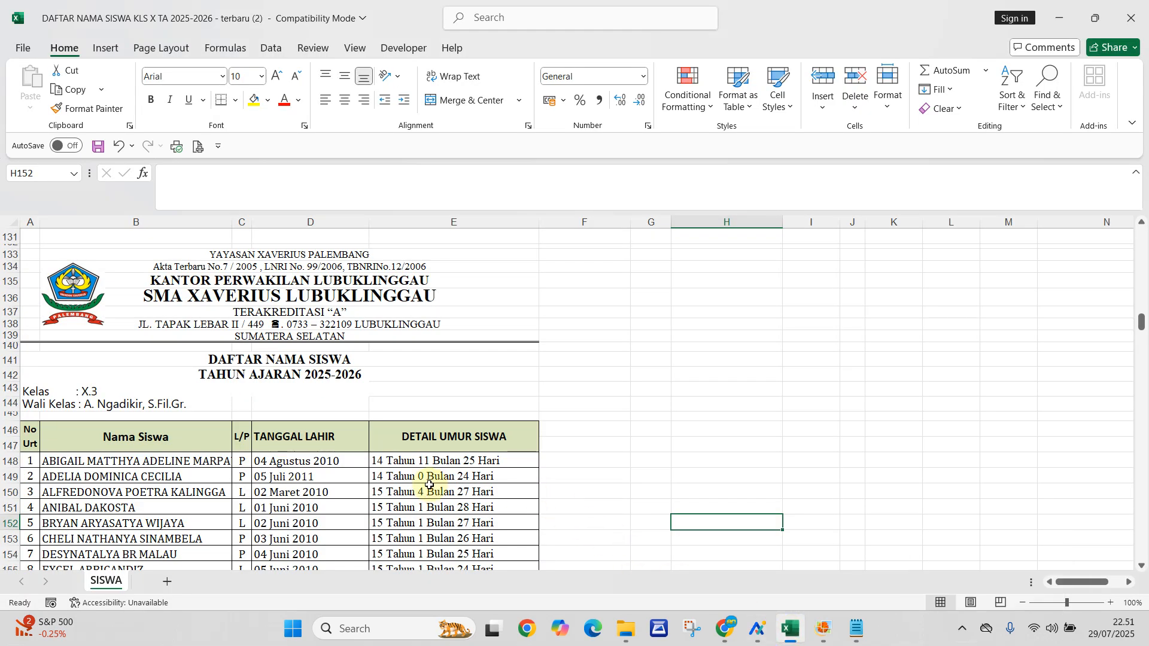
scroll(428, 485, "down", 2)
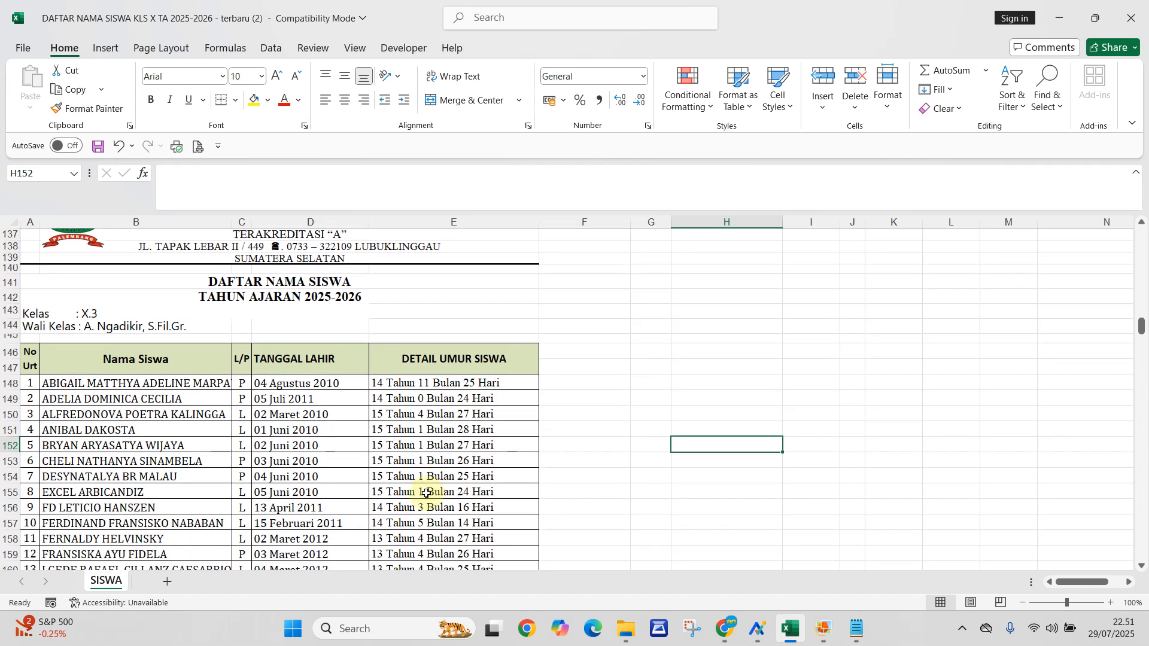
scroll(407, 473, "down", 1)
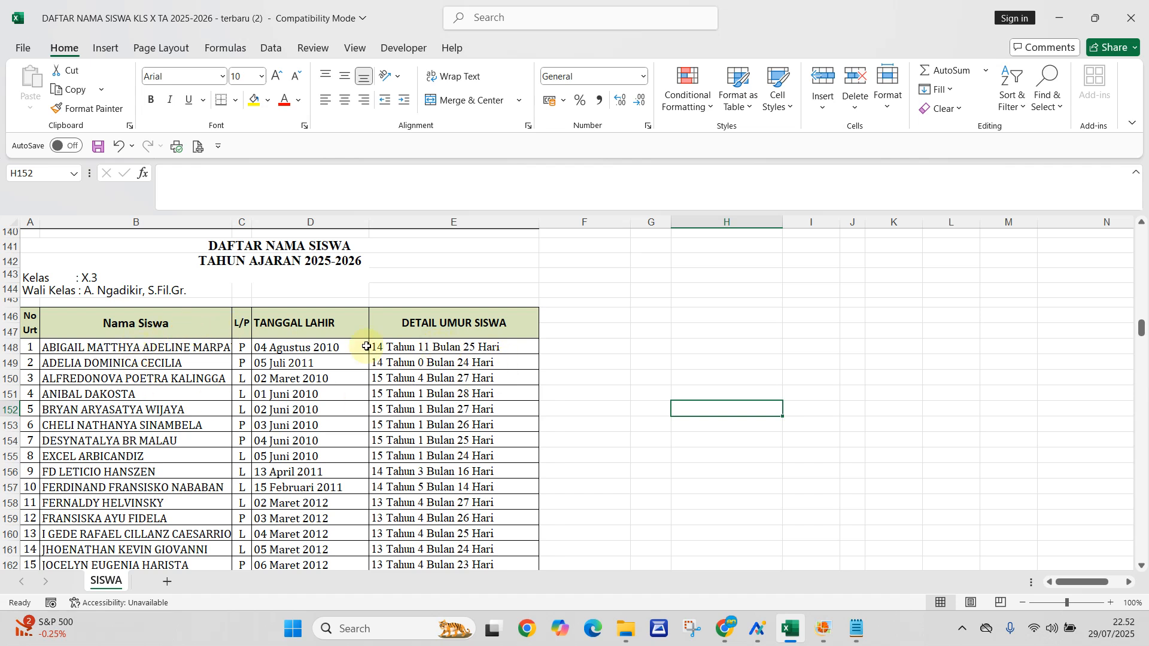
- Examine the age formula in E148, the birth date in D148, and the age details throughout the class X.3 list
left_click(419, 348)
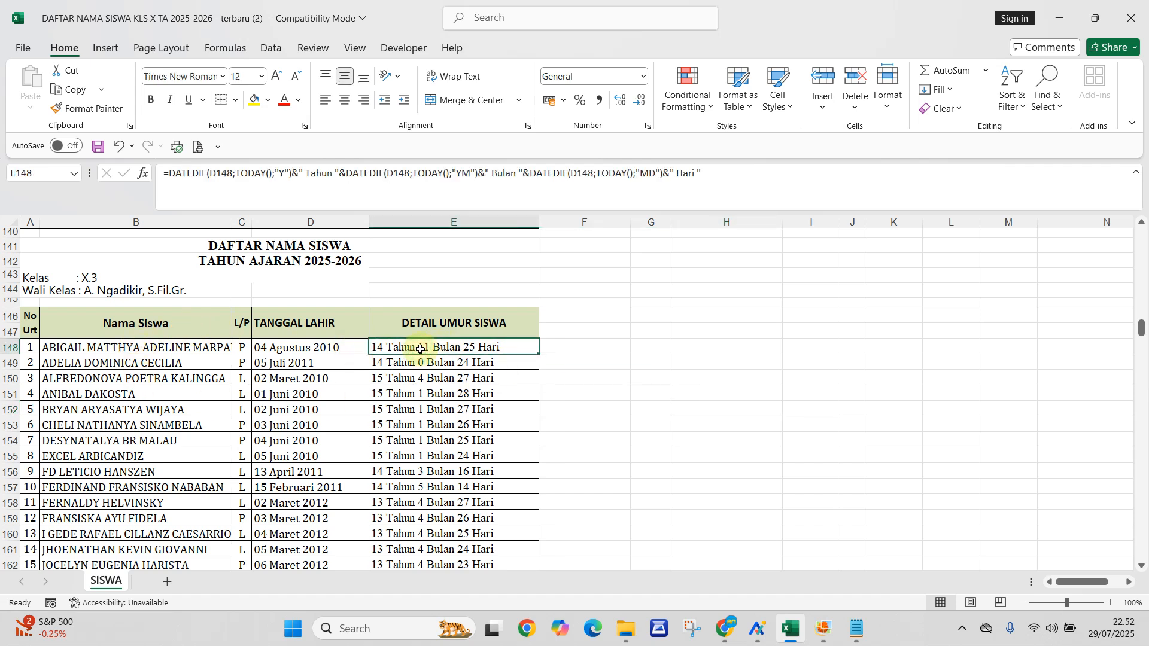
left_click(295, 350)
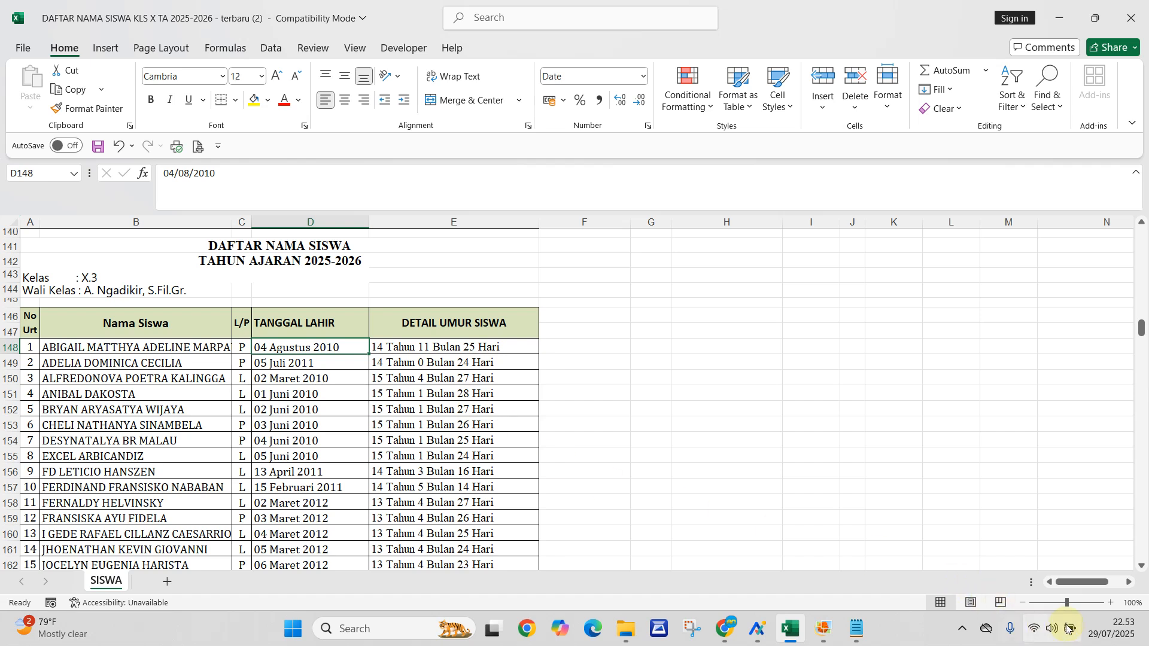
mouse_move(1106, 641)
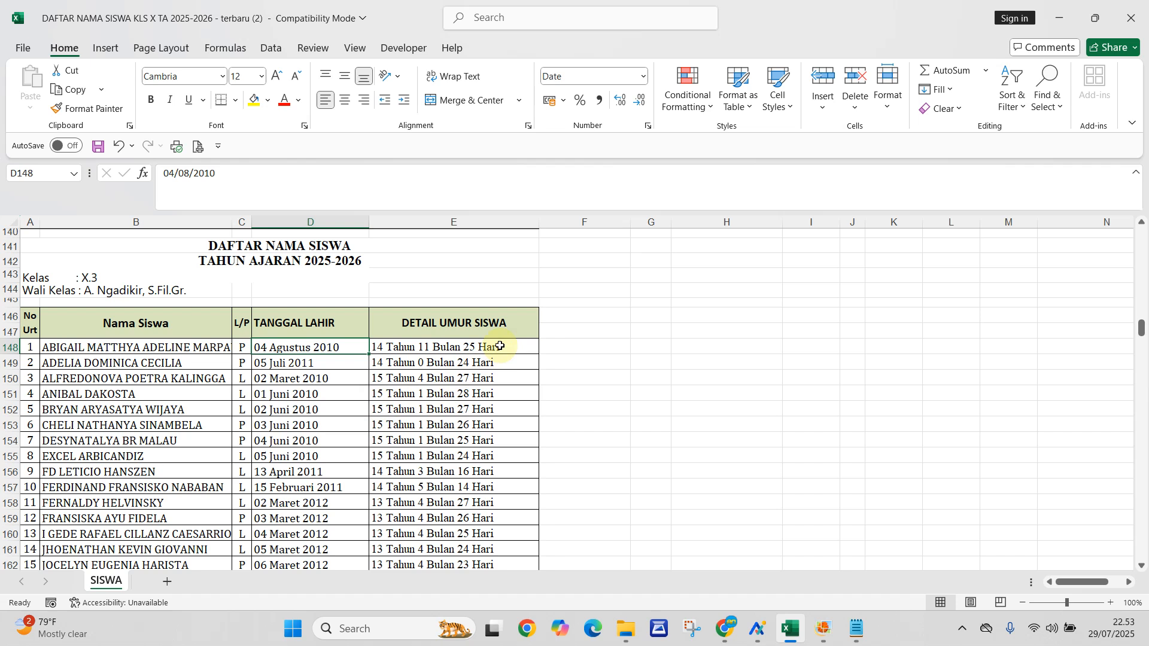
scroll(500, 362, "down", 1)
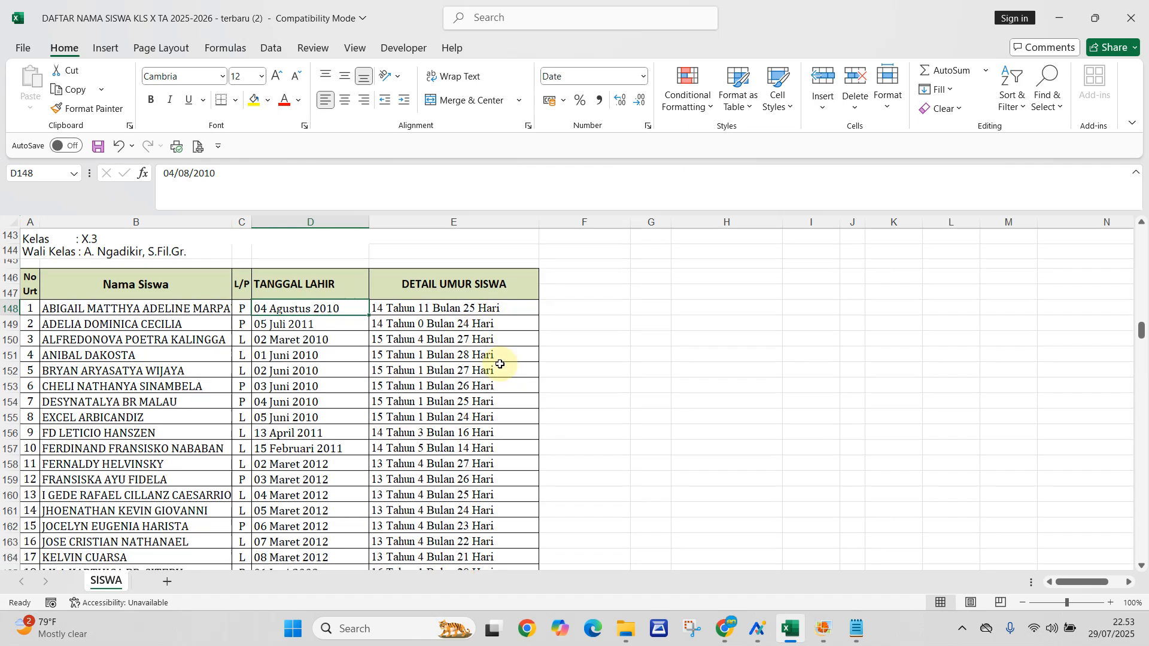
scroll(500, 363, "down", 15)
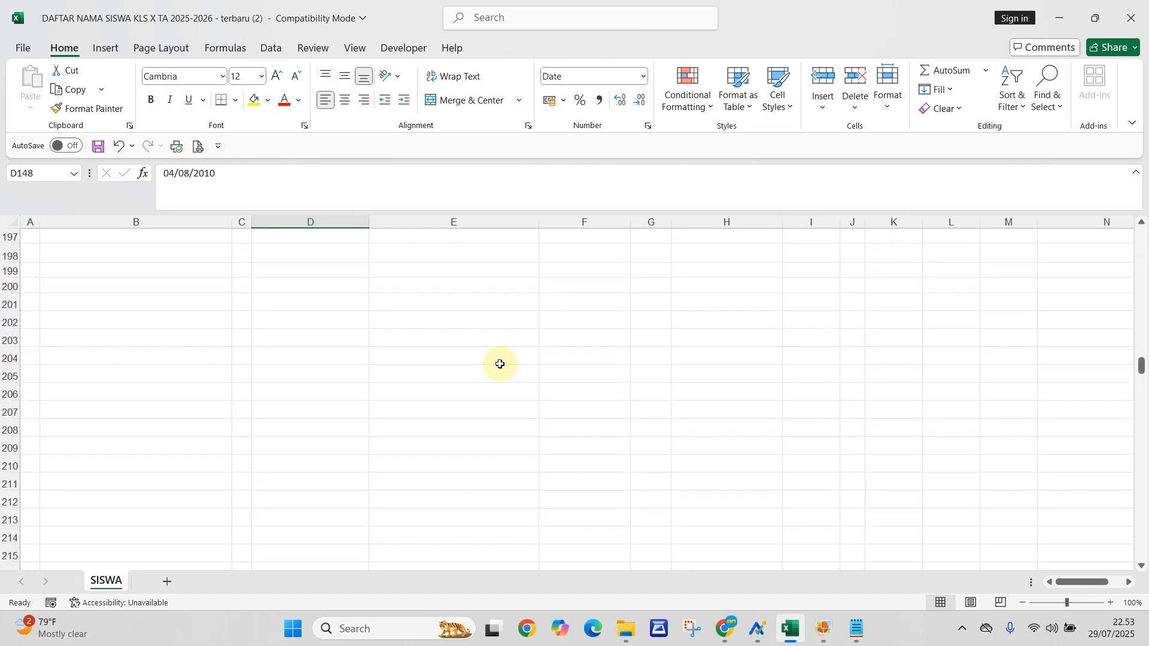
scroll(499, 364, "up", 20)
scroll(499, 363, "up", 5)
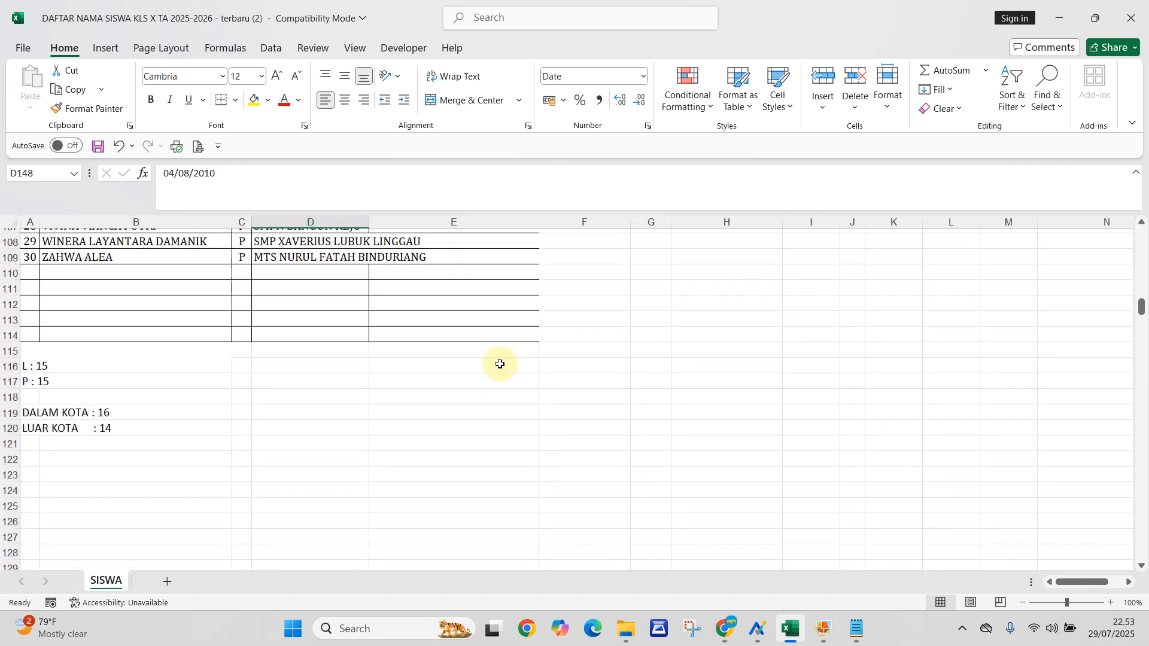
scroll(500, 363, "down", 20)
scroll(499, 363, "down", 3)
scroll(500, 364, "up", 20)
scroll(499, 364, "up", 4)
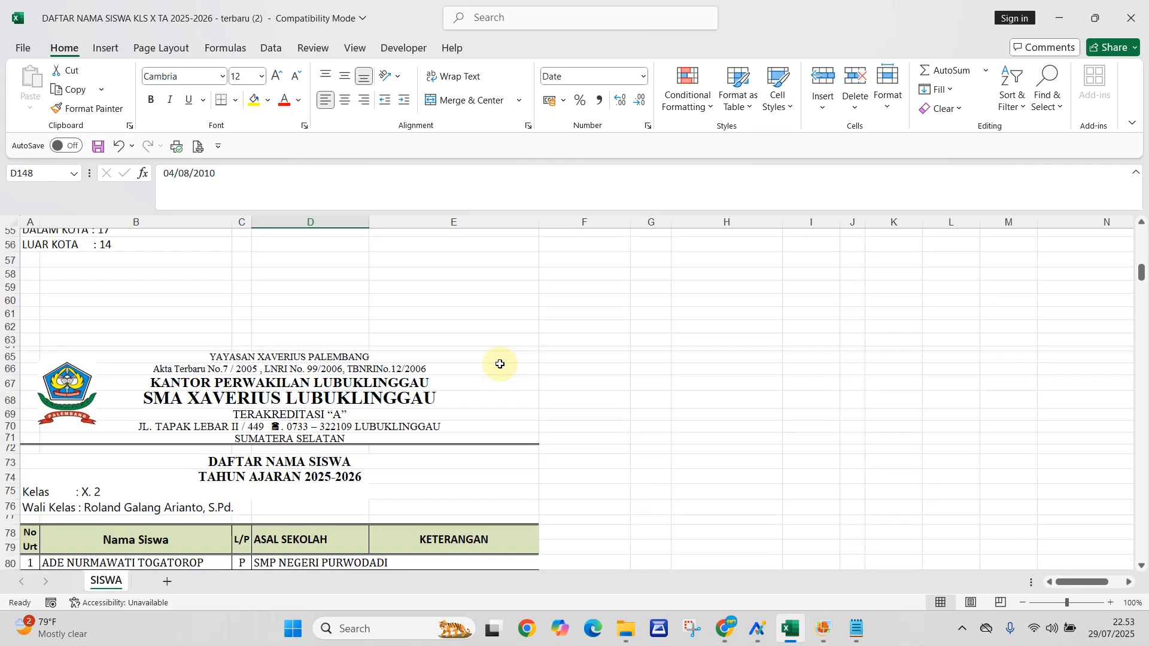
scroll(500, 364, "down", 17)
scroll(500, 363, "down", 20)
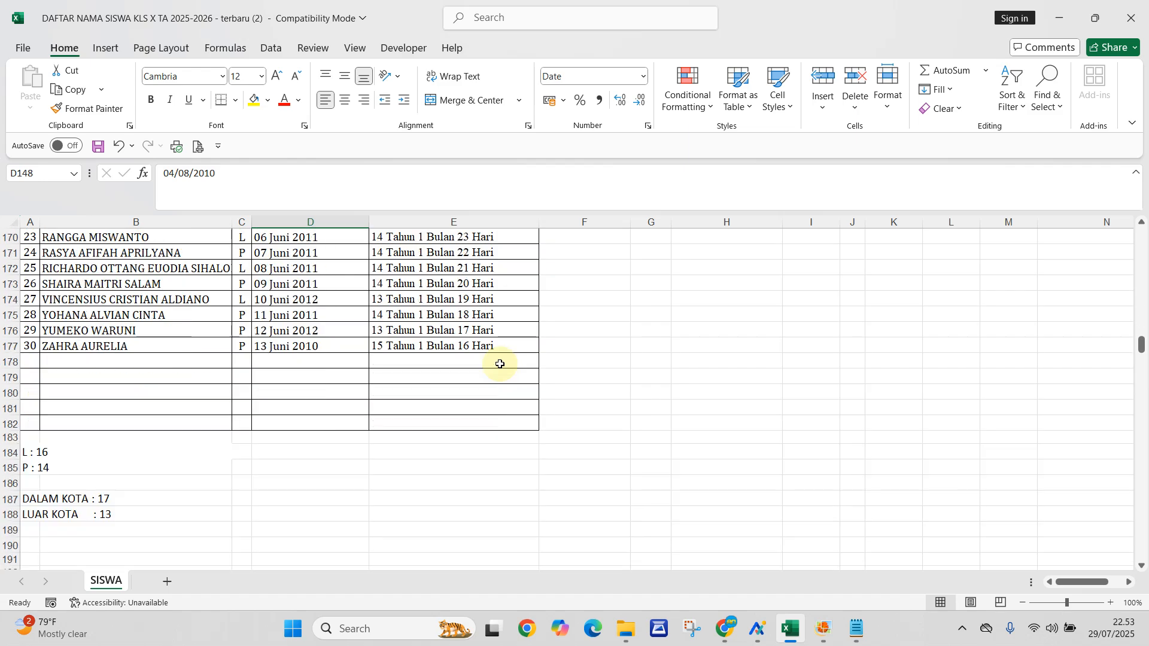
scroll(500, 364, "up", 4)
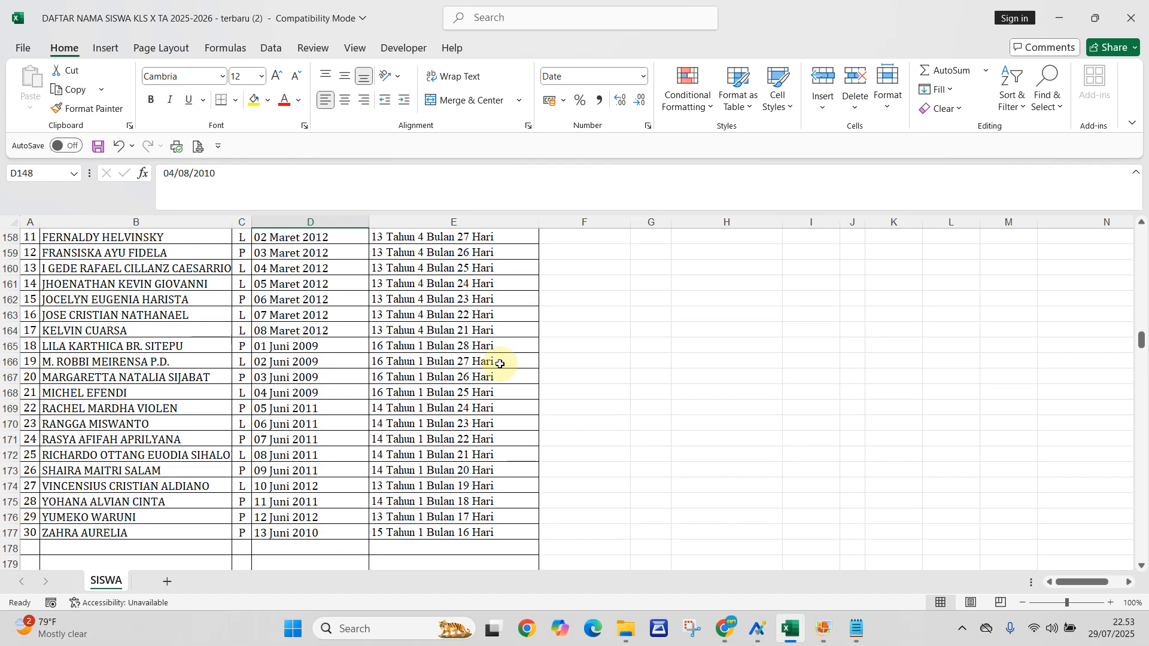
scroll(499, 363, "up", 5)
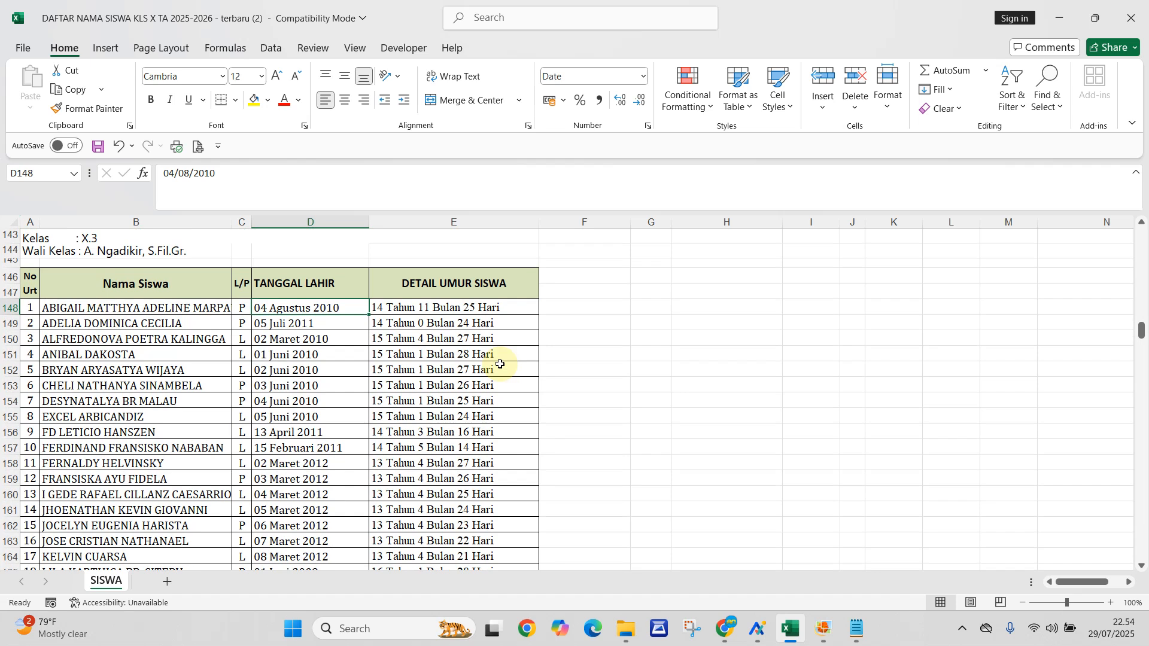
- Clear the existing age formulas from the DETAIL UMUR SISWA column, cells E148 to E177
left_click(418, 312)
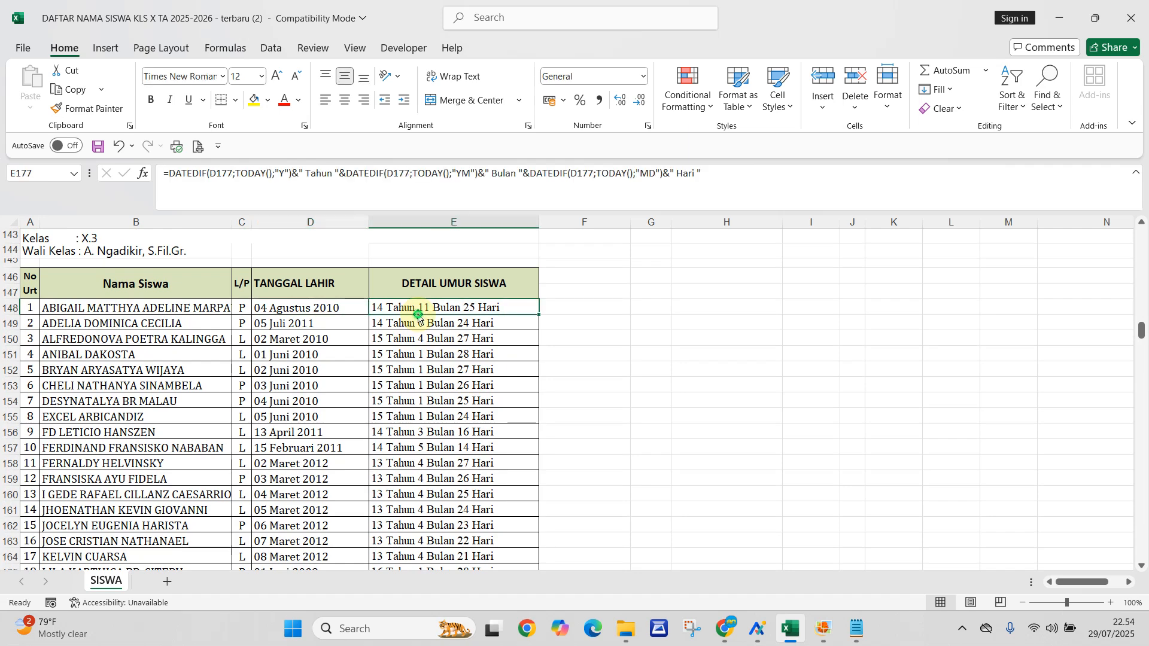
key("ctrl+Down")
scroll(439, 332, "up", 13)
scroll(439, 332, "down", 5)
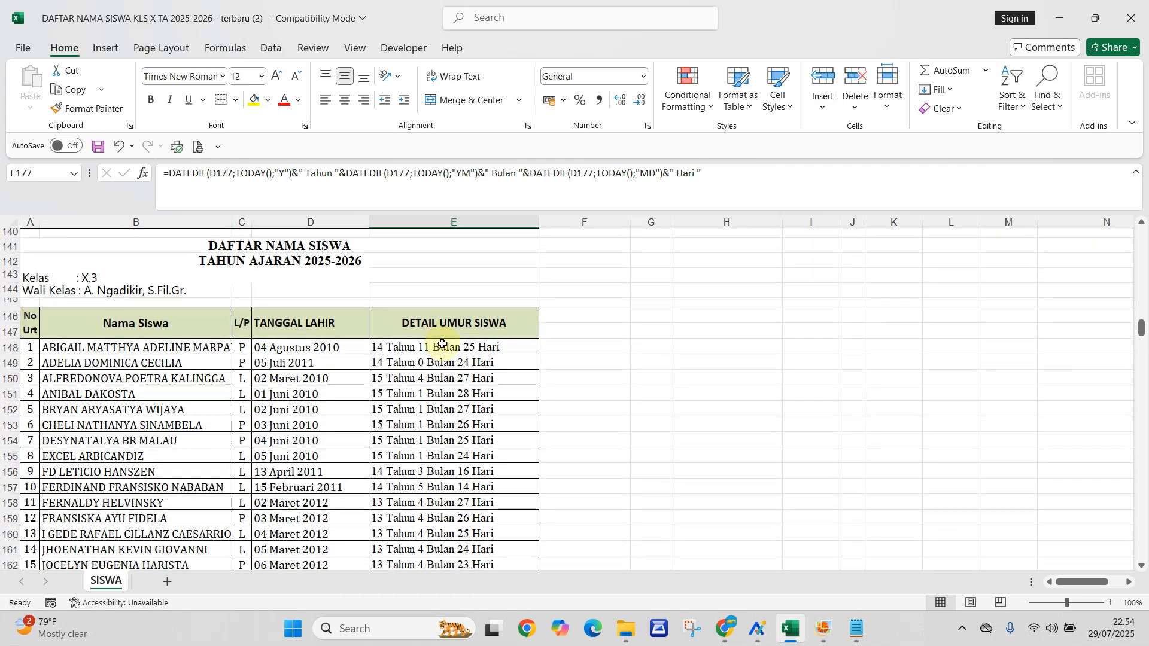
left_click(443, 350)
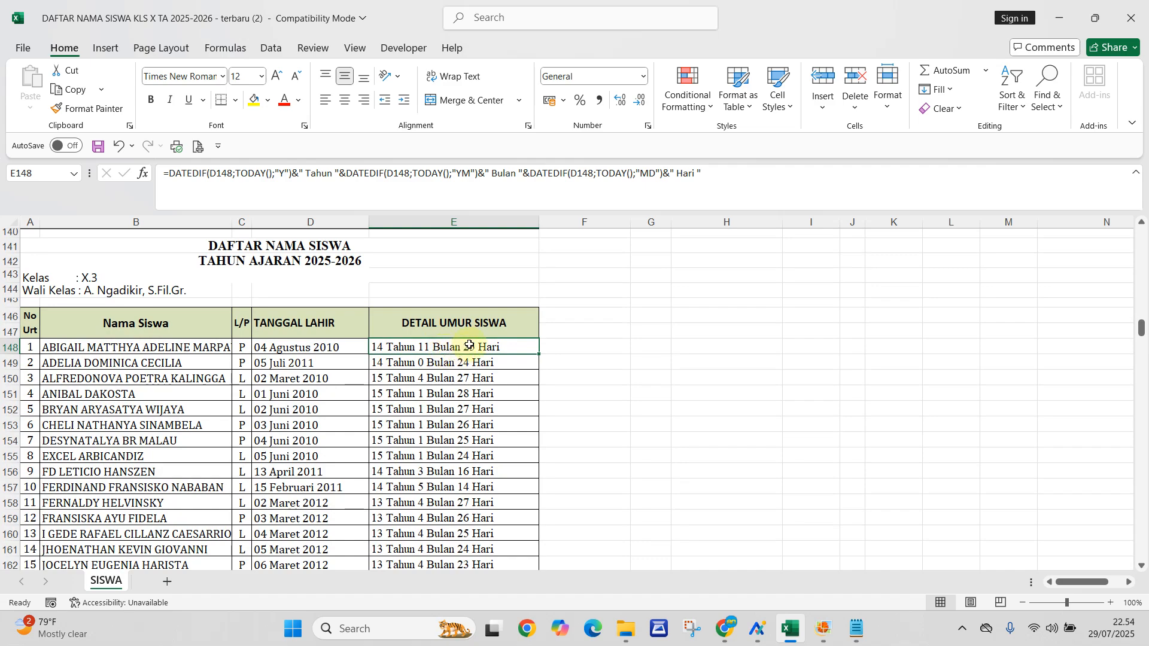
left_click_drag(472, 348, 443, 496)
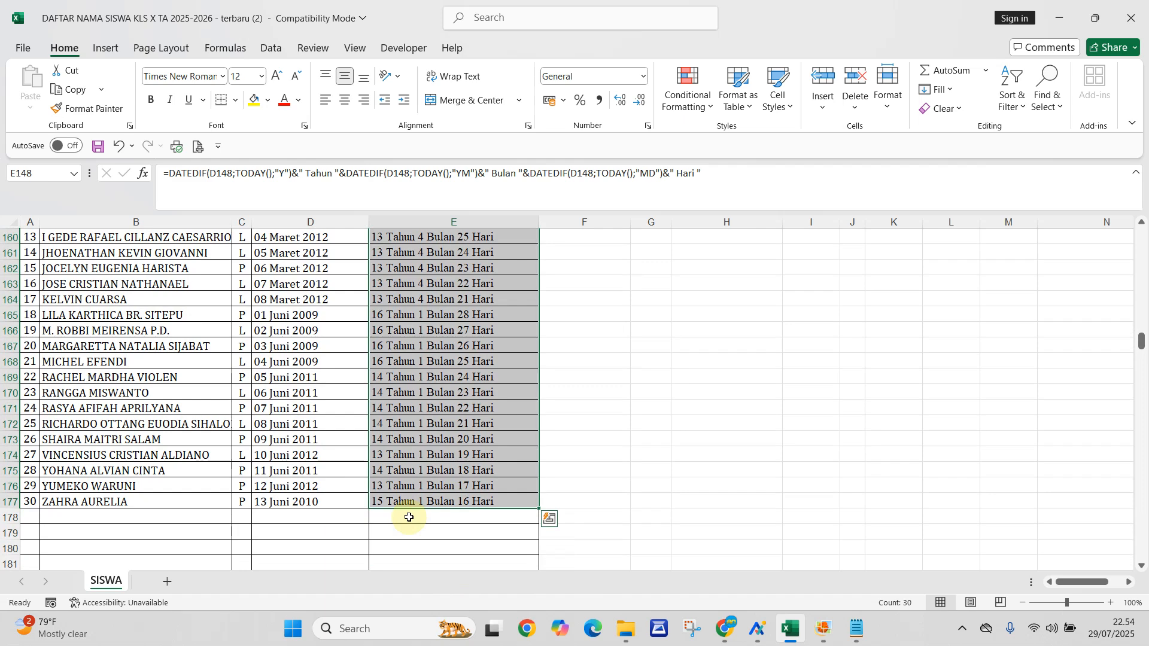
key("Delete")
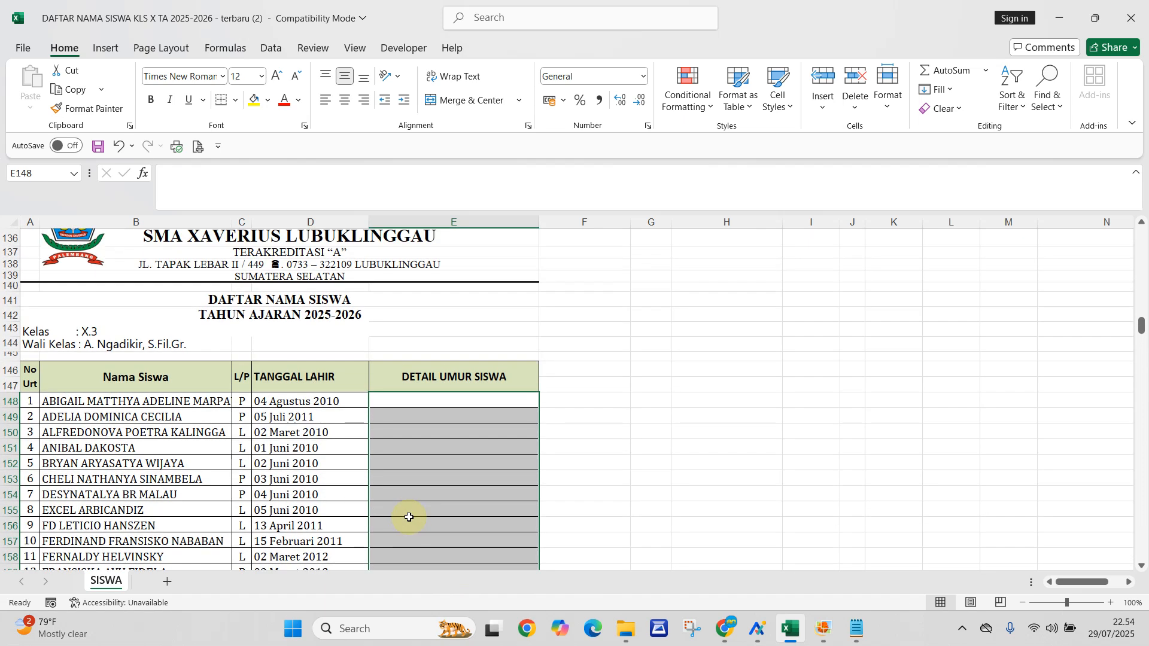
- Start a formula in E148 with the DATEDIF function, using the birth date in D148 as the start date
left_click(456, 404)
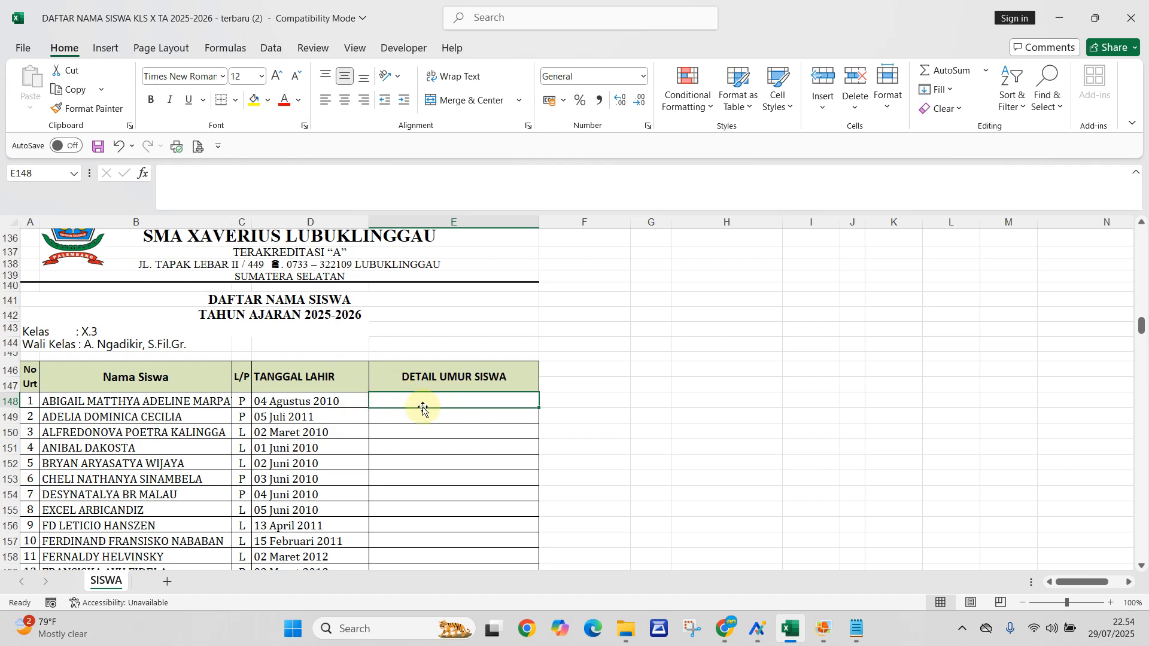
left_click(431, 458)
left_click(441, 405)
type("=")
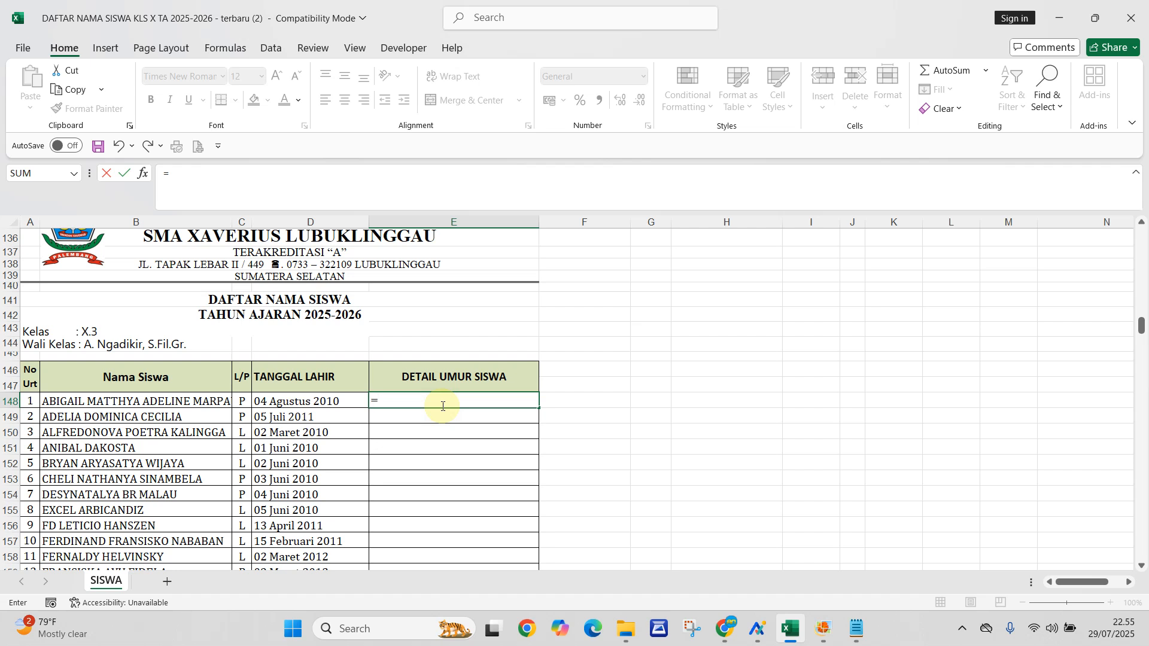
type("da")
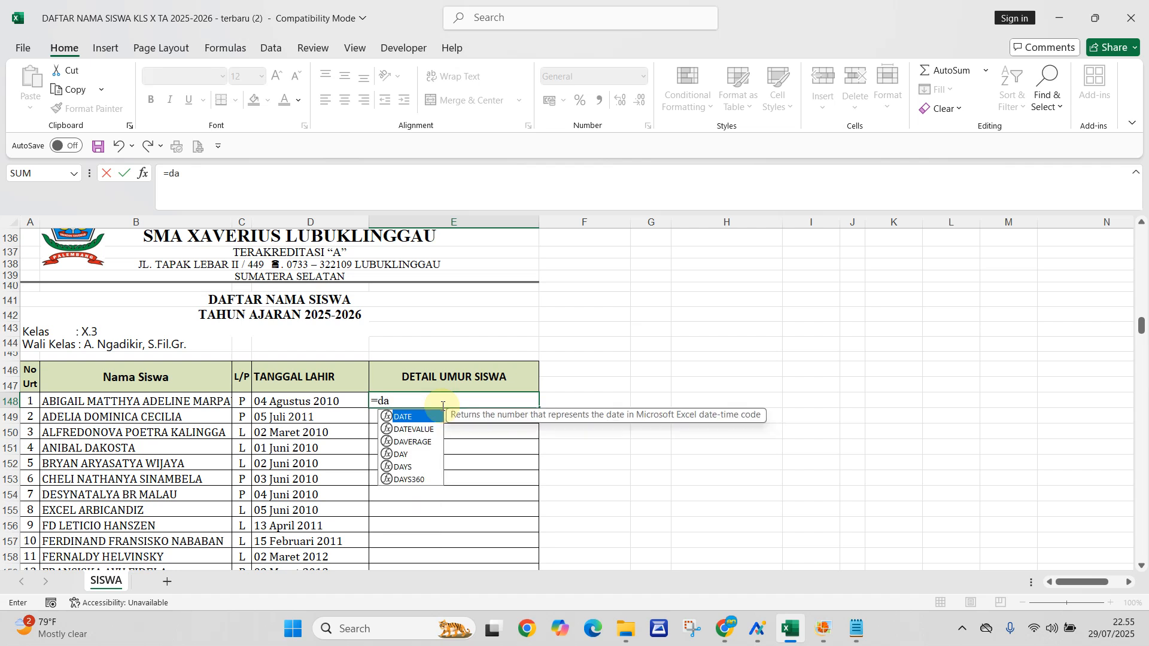
type("tedif")
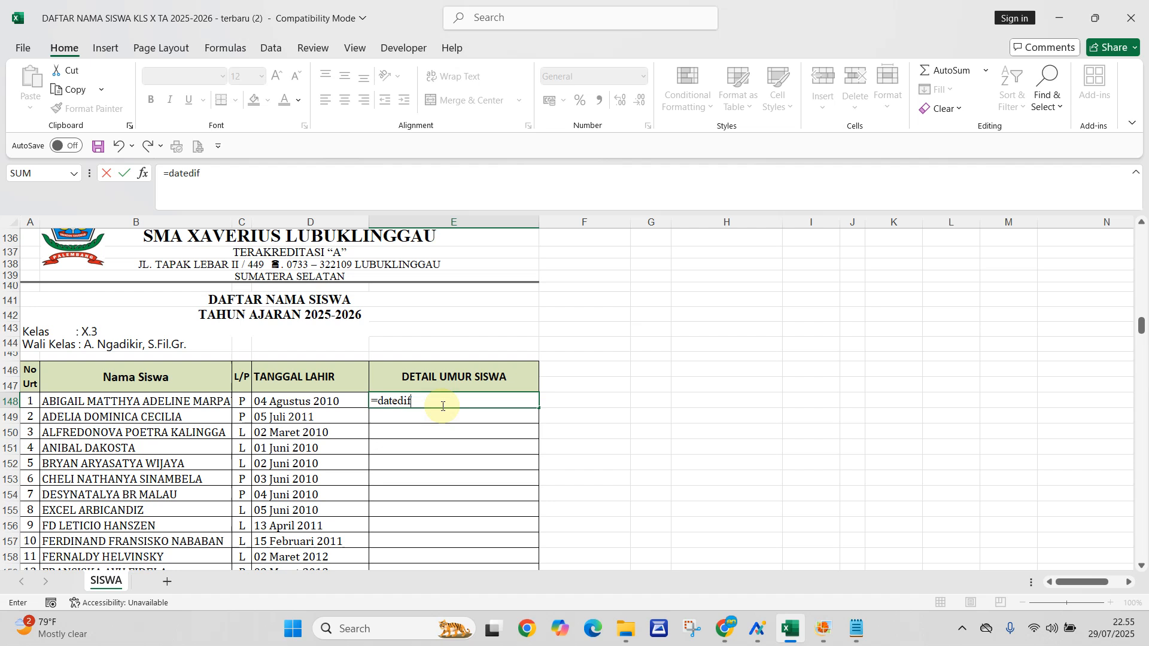
type("(")
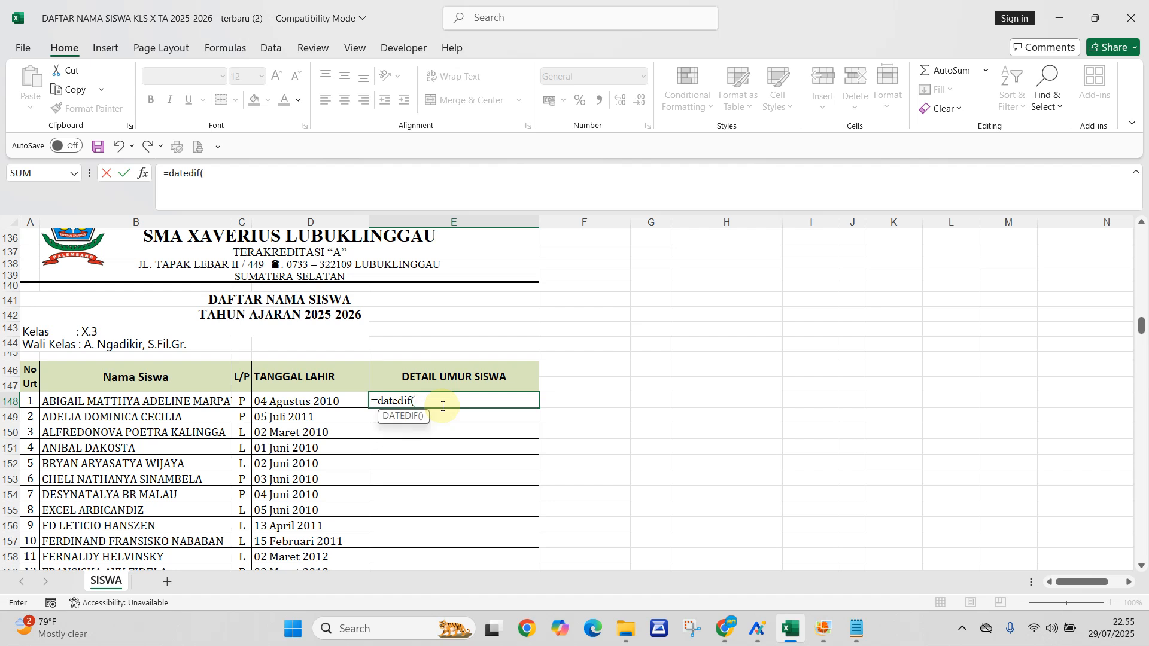
left_click(314, 402)
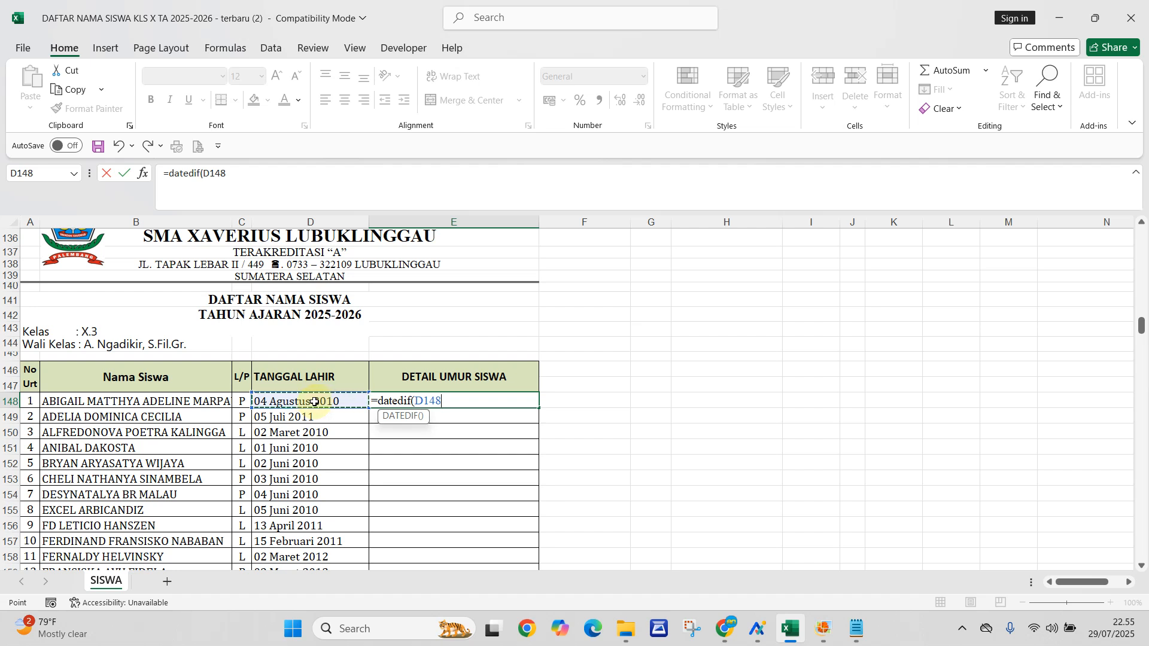
- Complete the first DATEDIF in E148 with Today() as the end date and "Y" as the unit
type(";To")
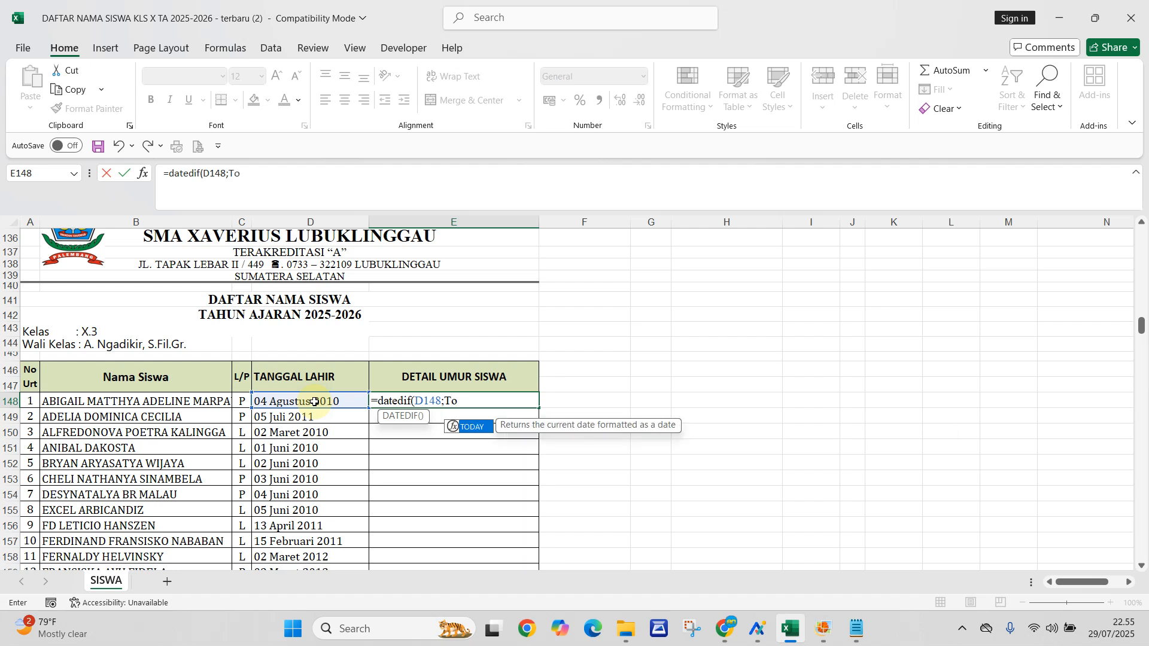
type("day(")
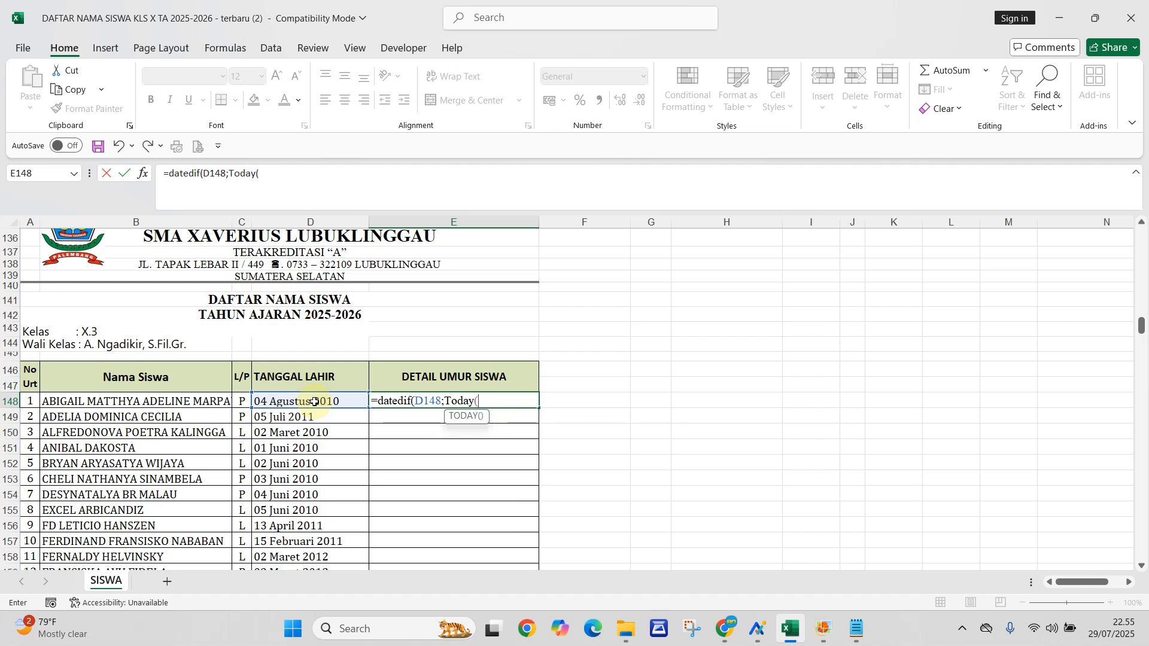
type(")")
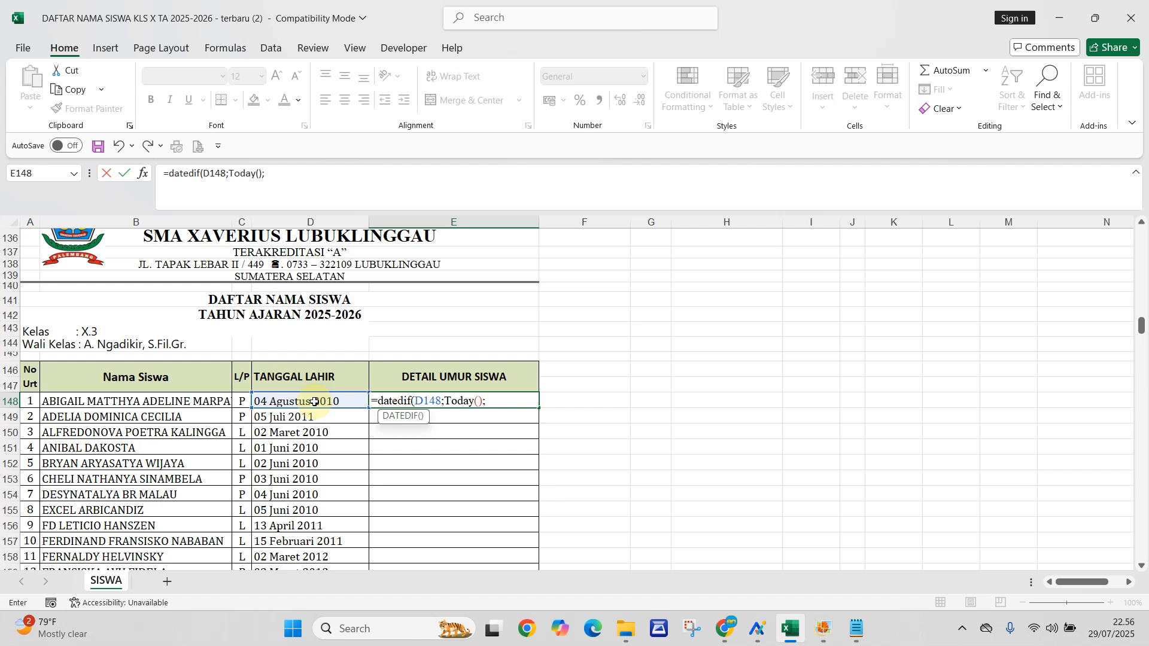
type("\"Y")
type("\")")
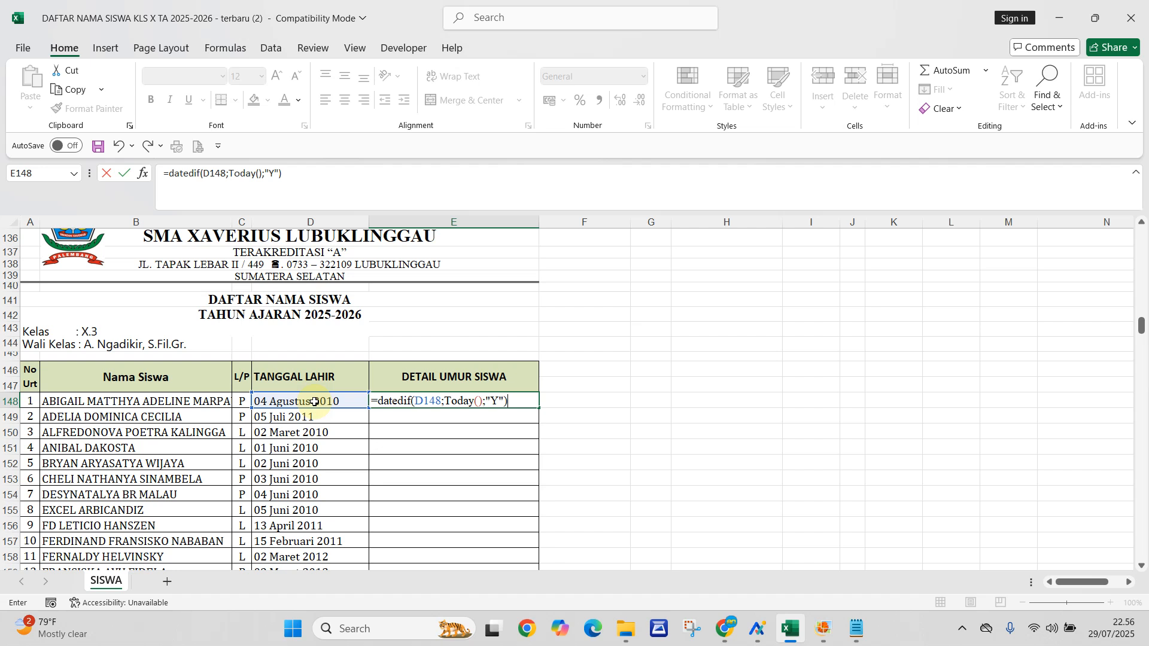
type("&\"")
type("Tahun")
- Append the text &" Tahun "& to the E148 formula, with a space on each side of the word
type("&")
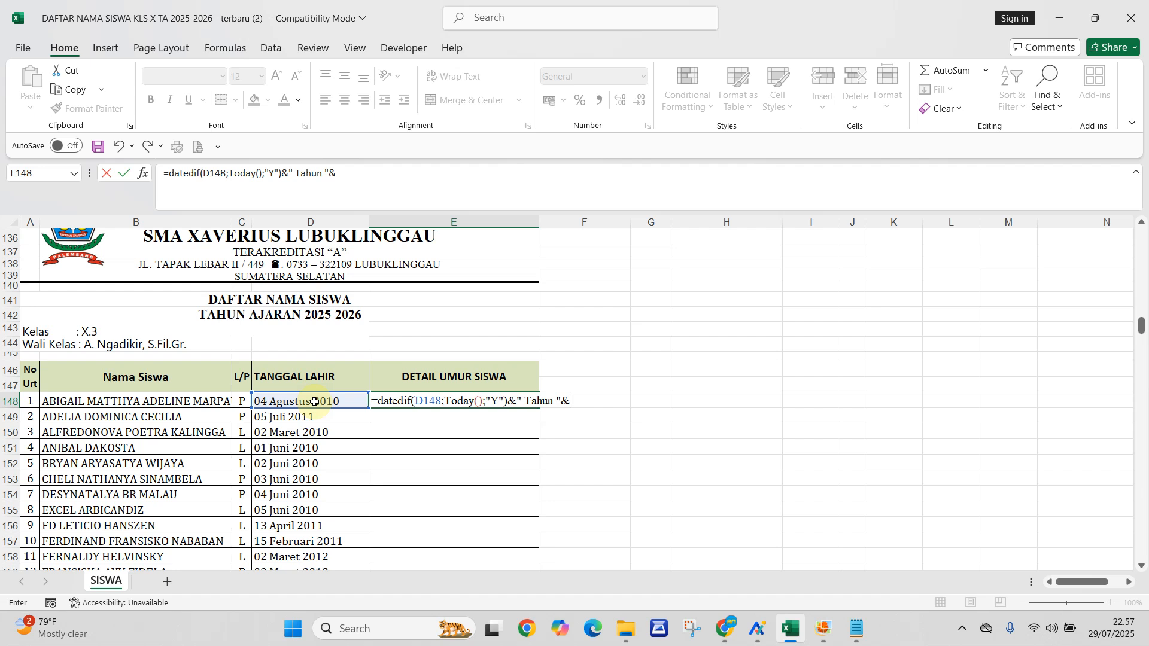
- Add a second DATEDIF function to the E148 formula, using the birth date in D148 as the start date
type("da")
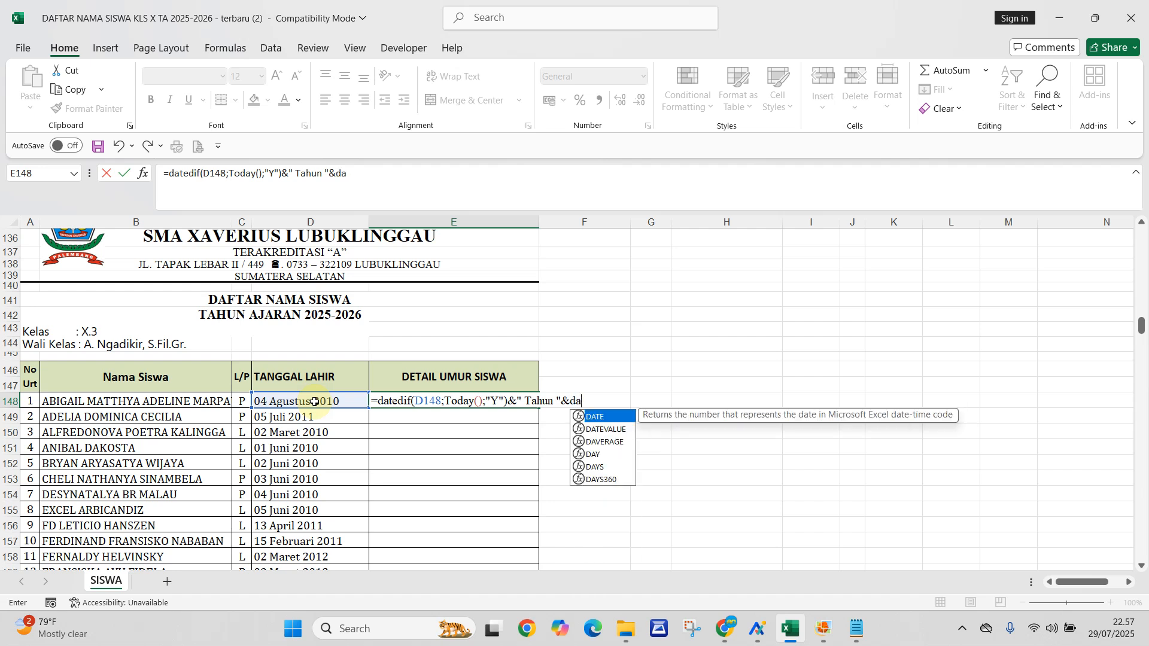
type("tedif")
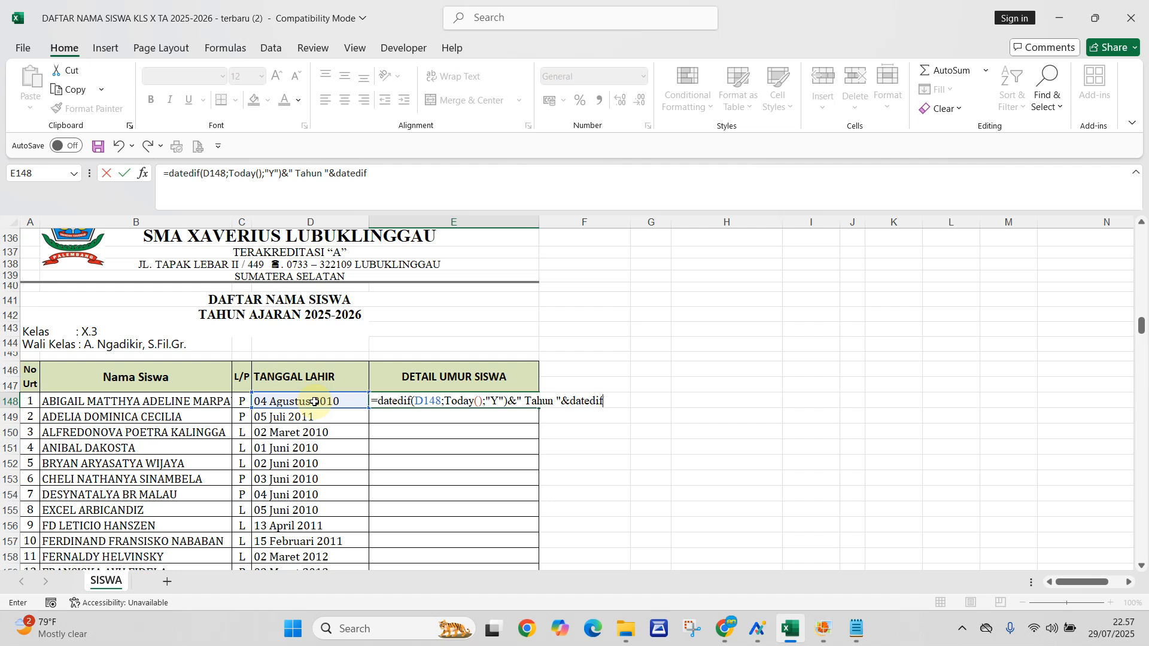
type("(")
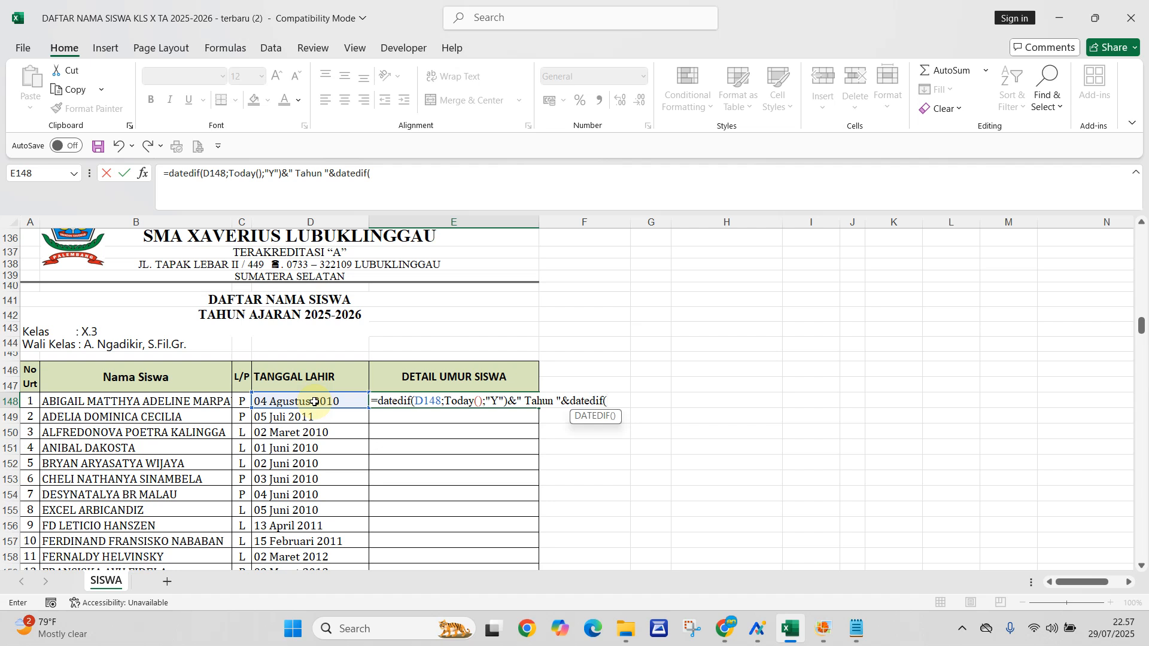
left_click(314, 401)
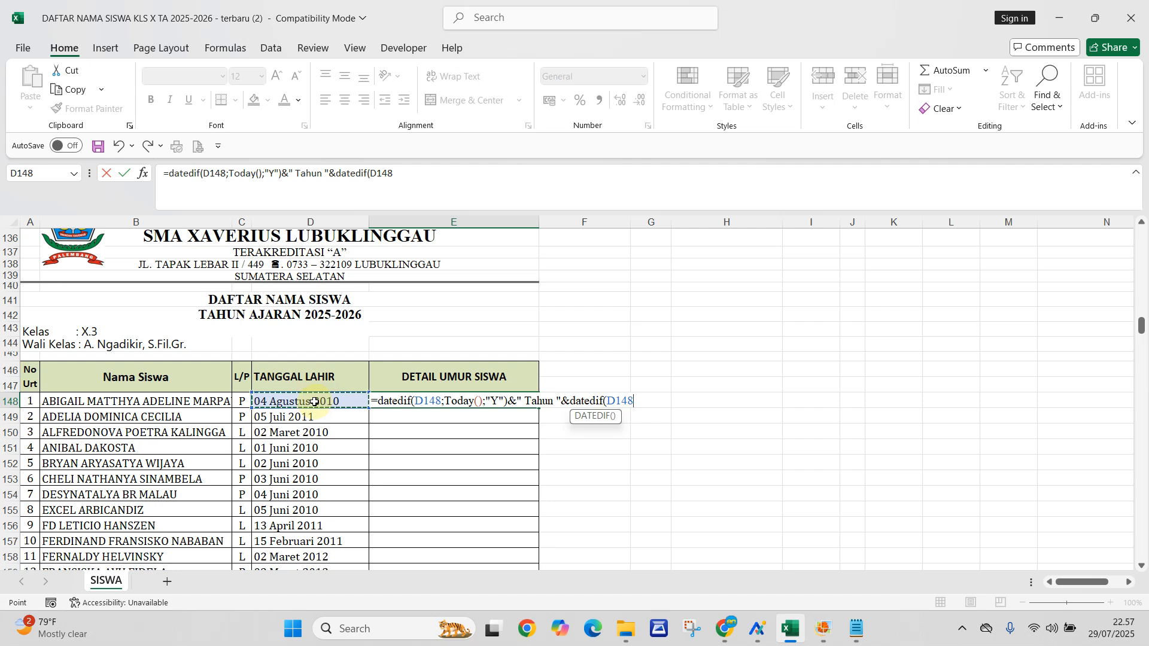
- Complete the second DATEDIF in E148 with Today() as the end date and "YM" as the unit
type(";To")
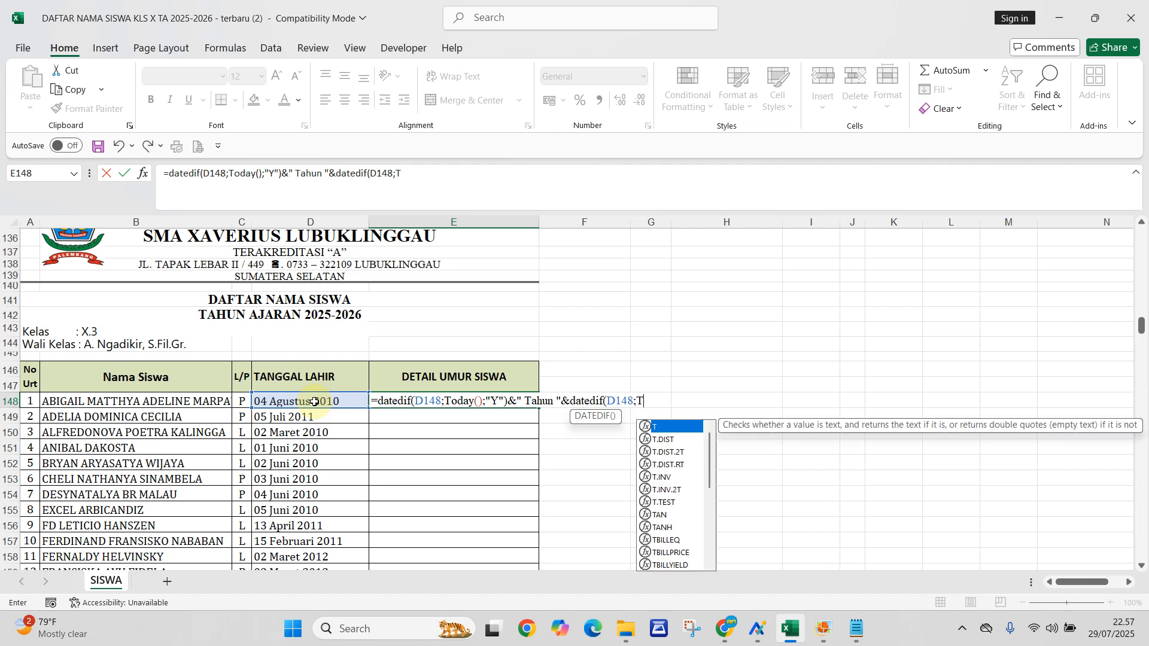
type("day")
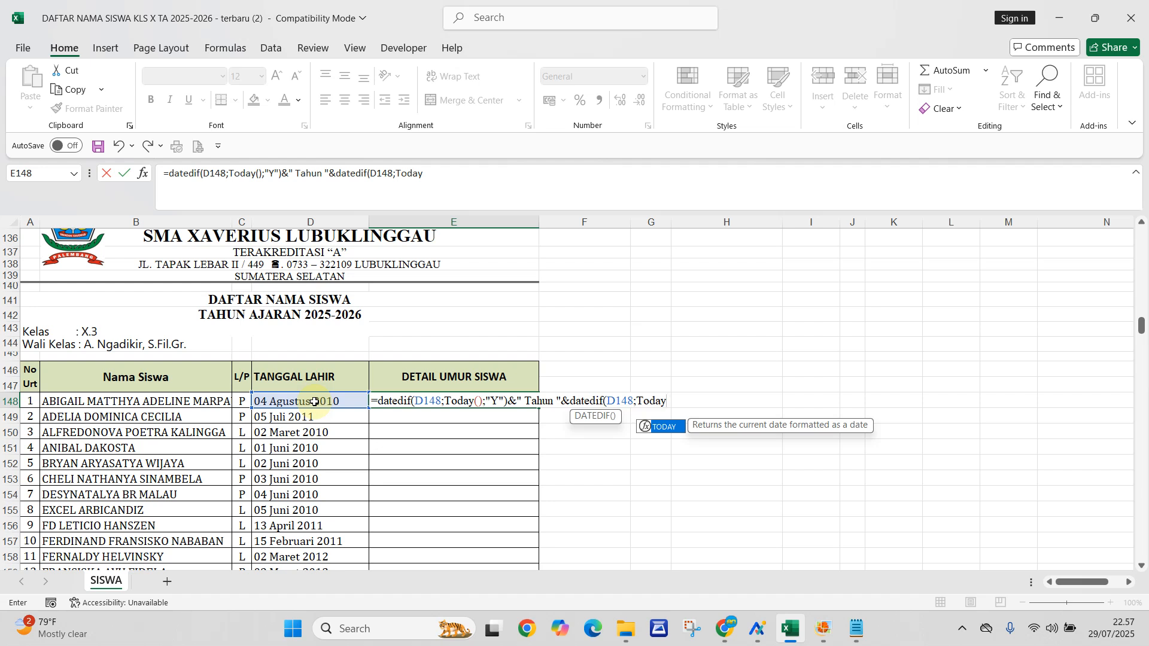
type("(")
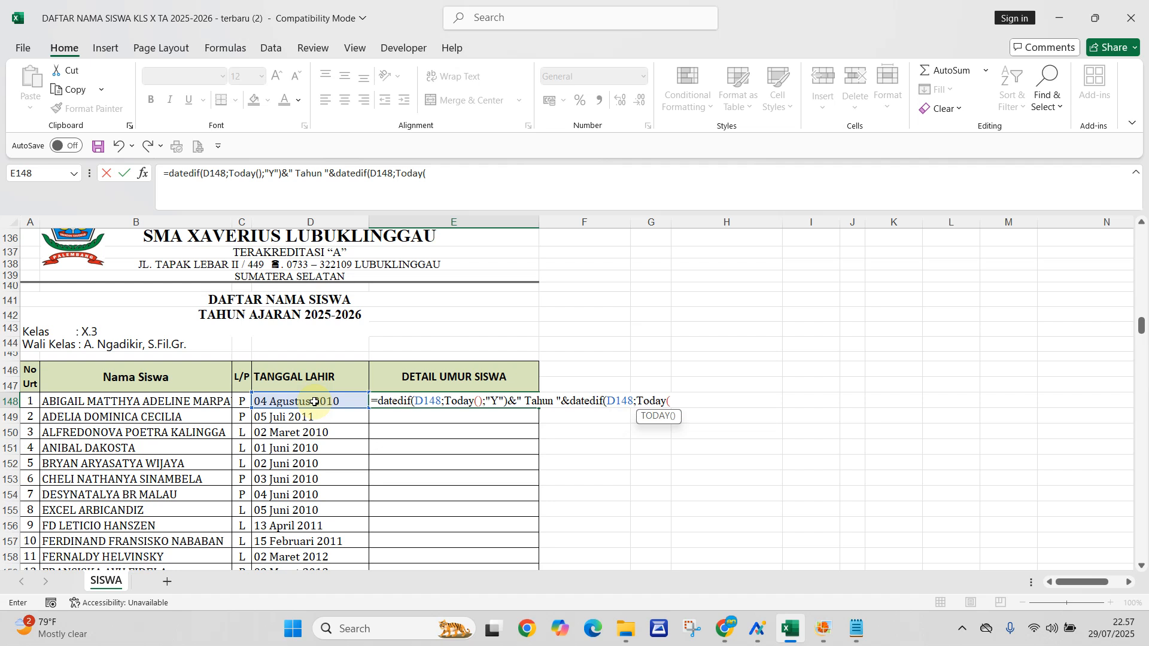
type(")")
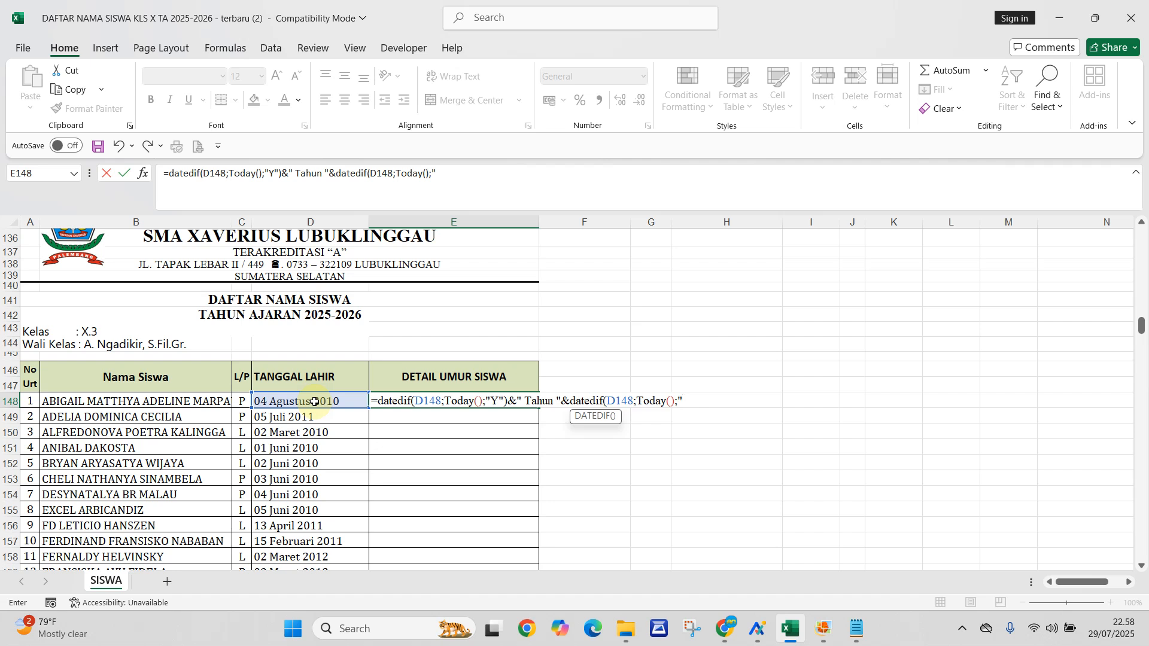
type("YM\"")
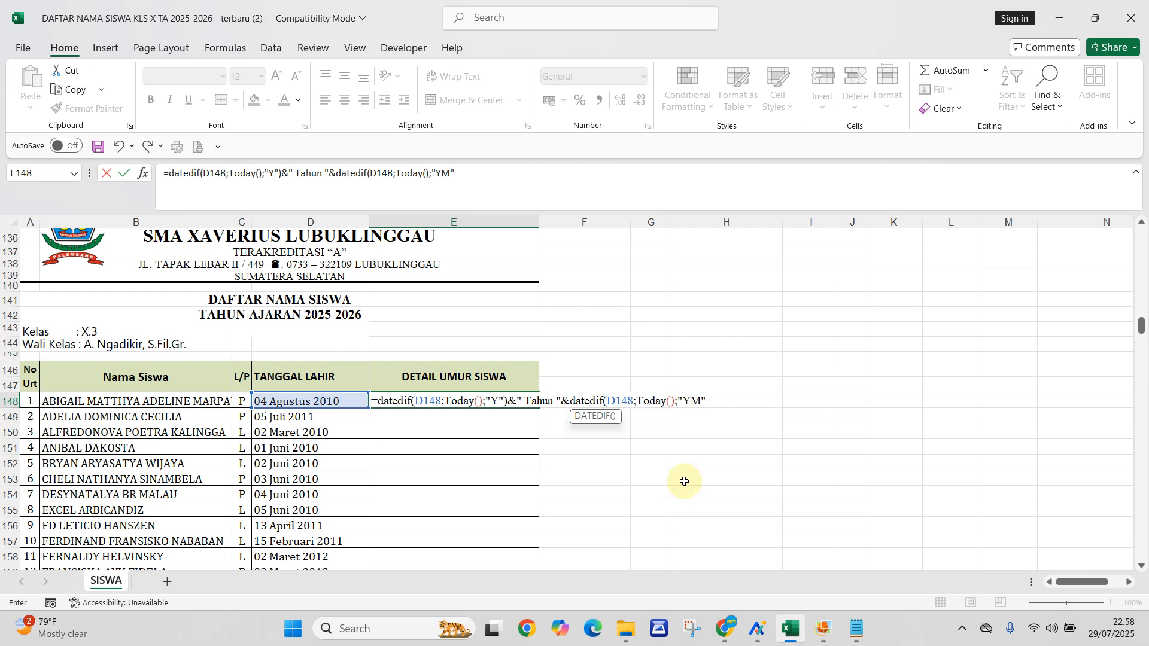
type(")")
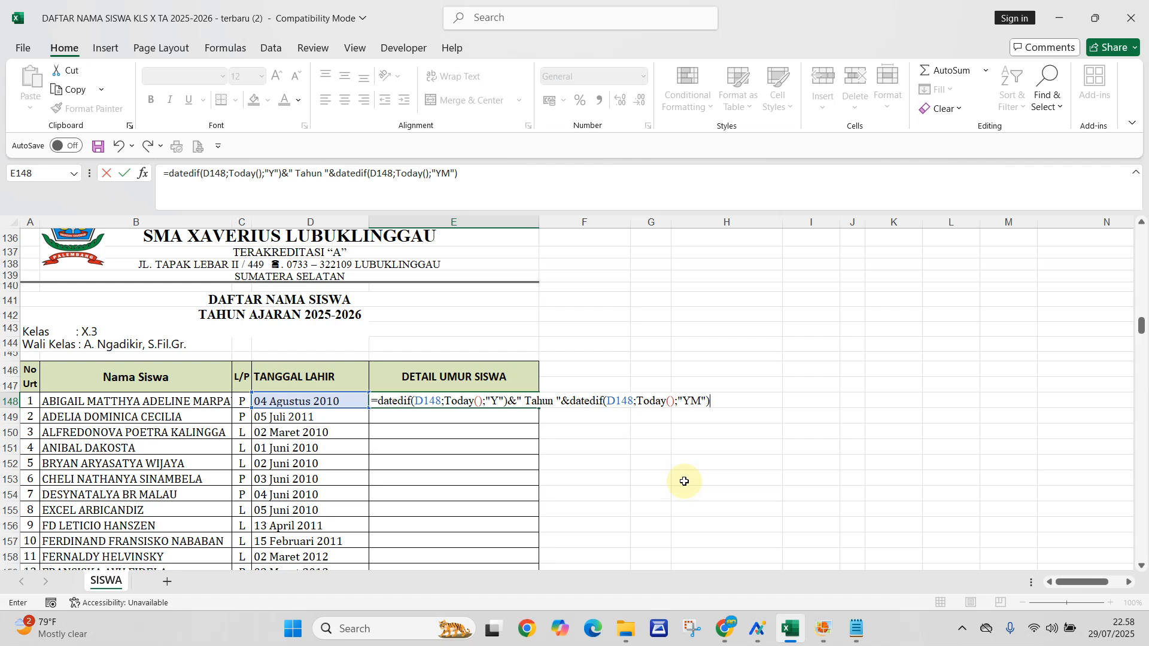
- Append the text &" Bulan "& to the E148 formula, with a space on each side of the word
type("&")
type("Bul")
type("an")
type(" \"")
type("&")
type("d")
type("ated")
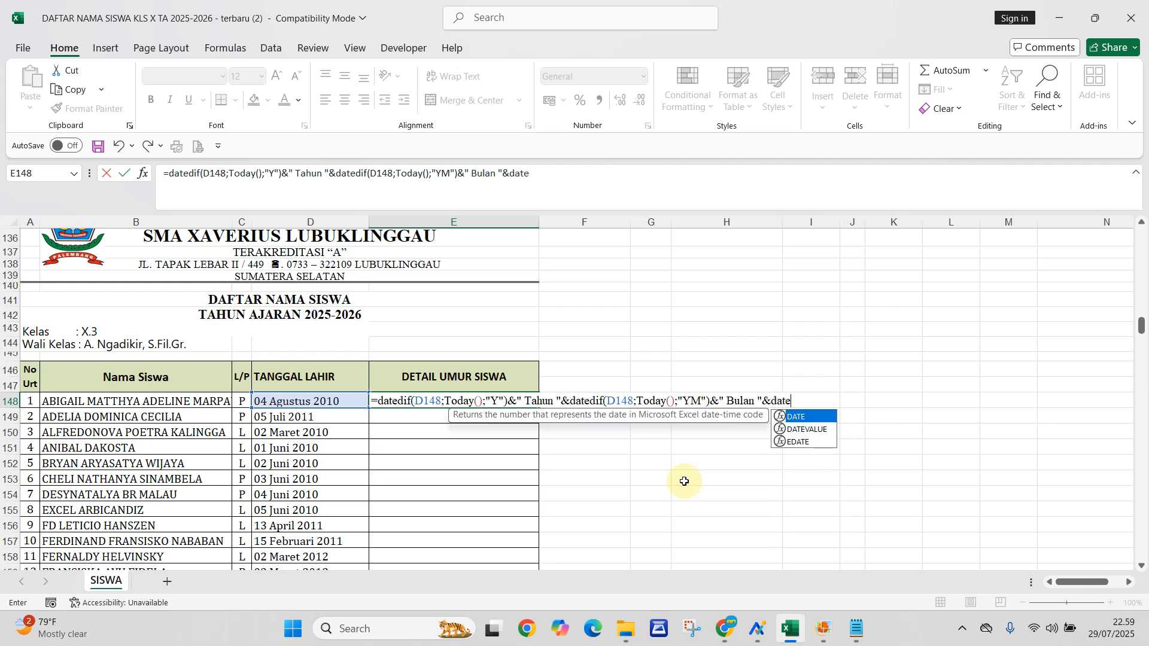
type("if")
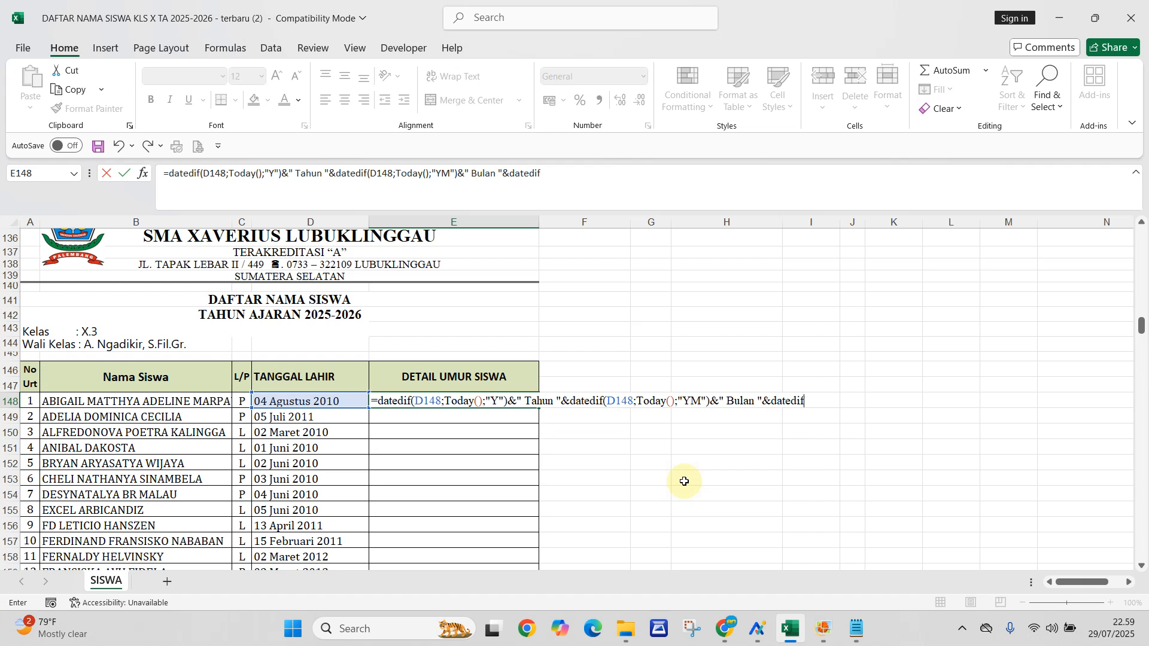
type("(")
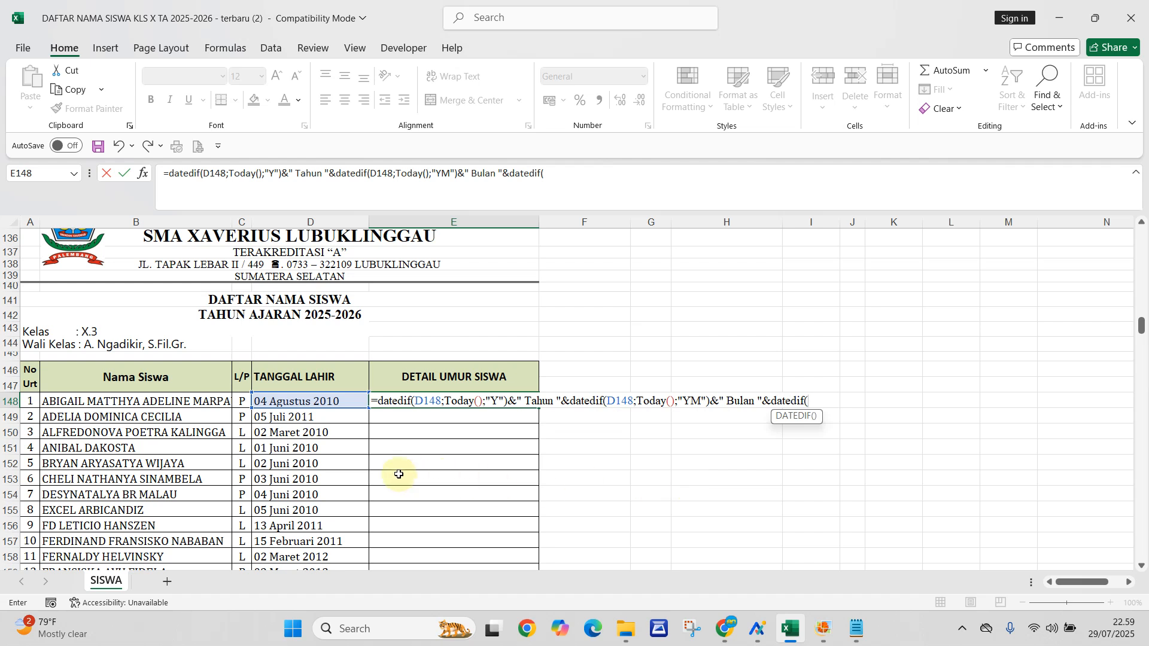
- Add a third DATEDIF function to the E148 formula, again with D148 as the start date
left_click(286, 402)
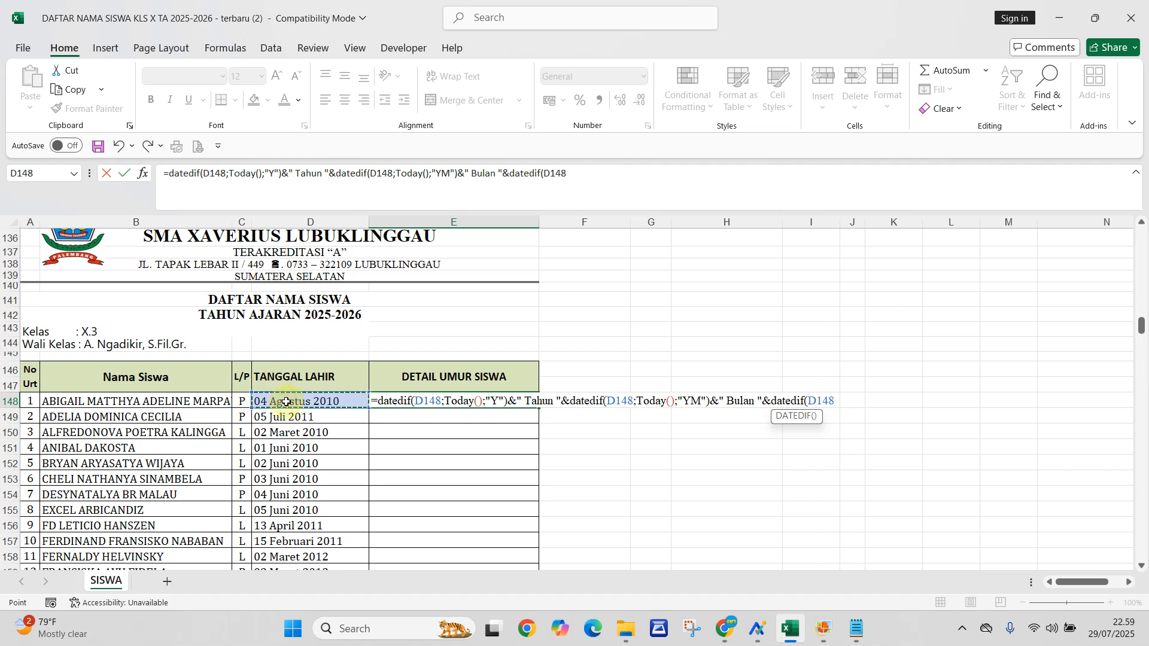
- Complete the third DATEDIF in E148 with Today() as the end date and "MD" as the unit
type(";Today")
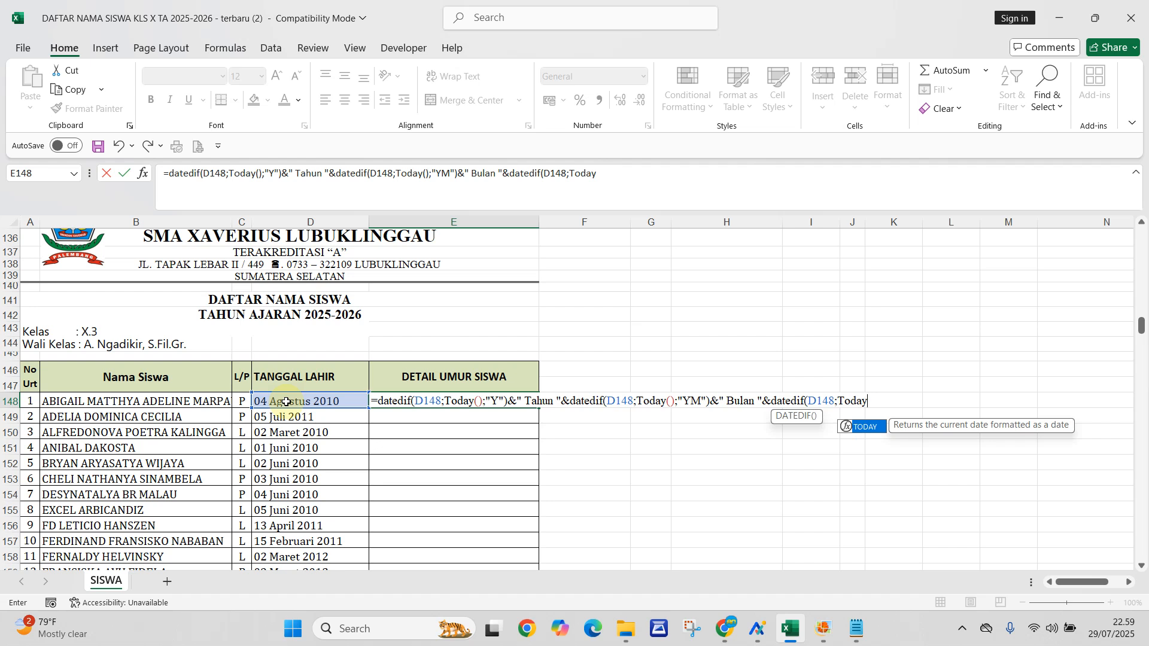
type("(")
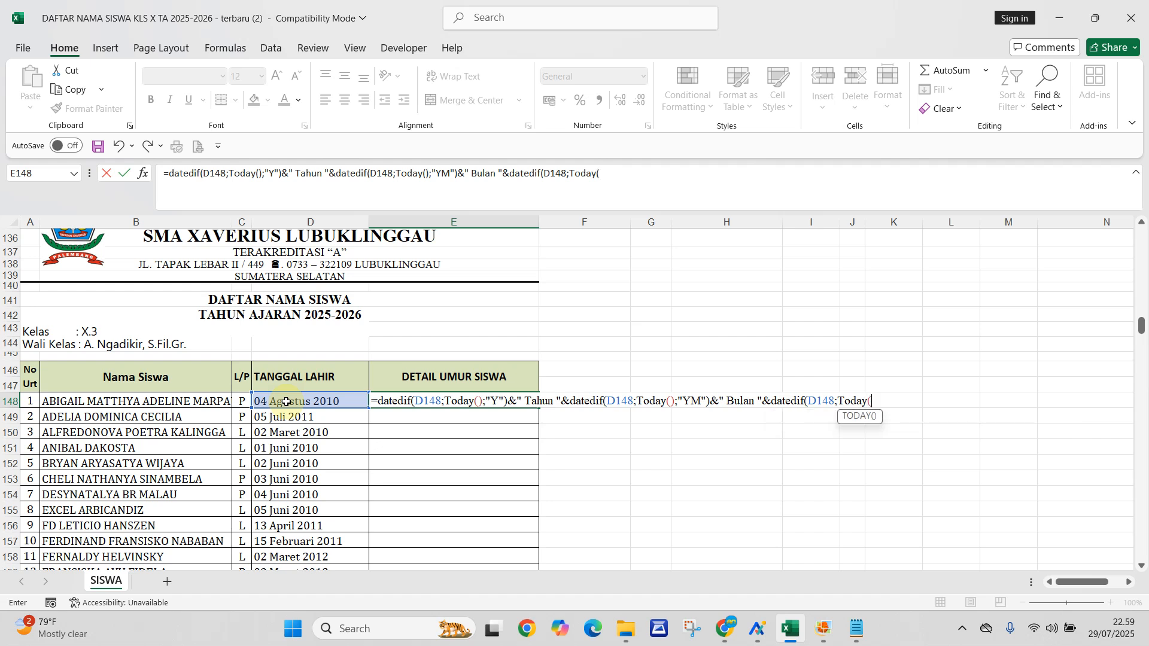
type(")")
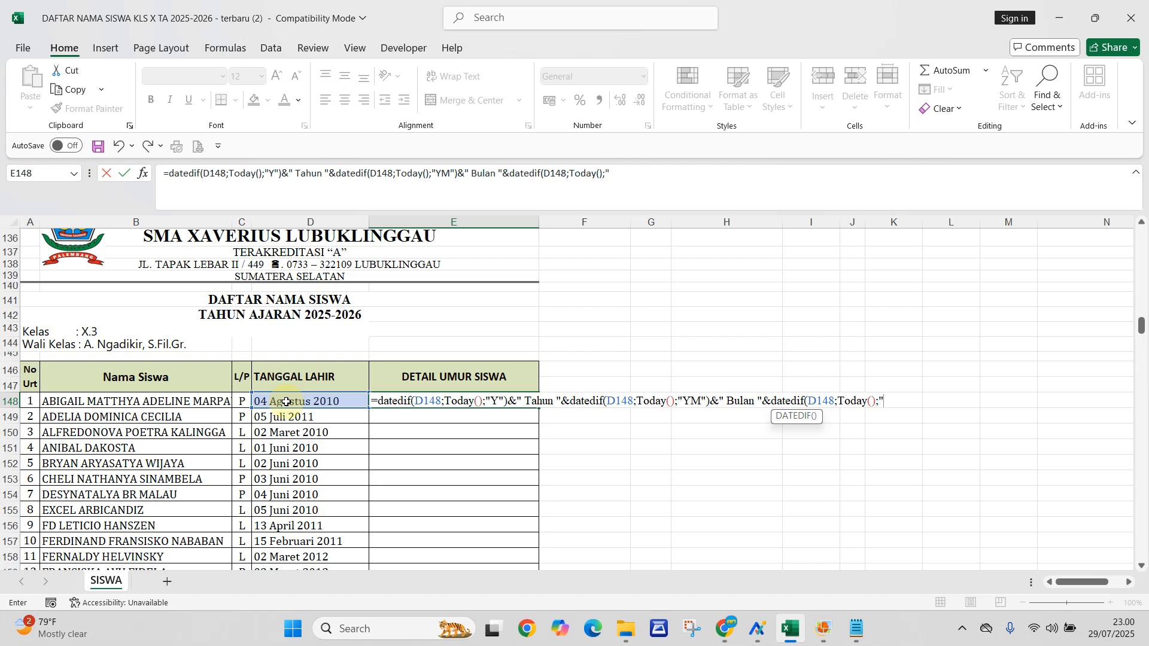
type("MD\"")
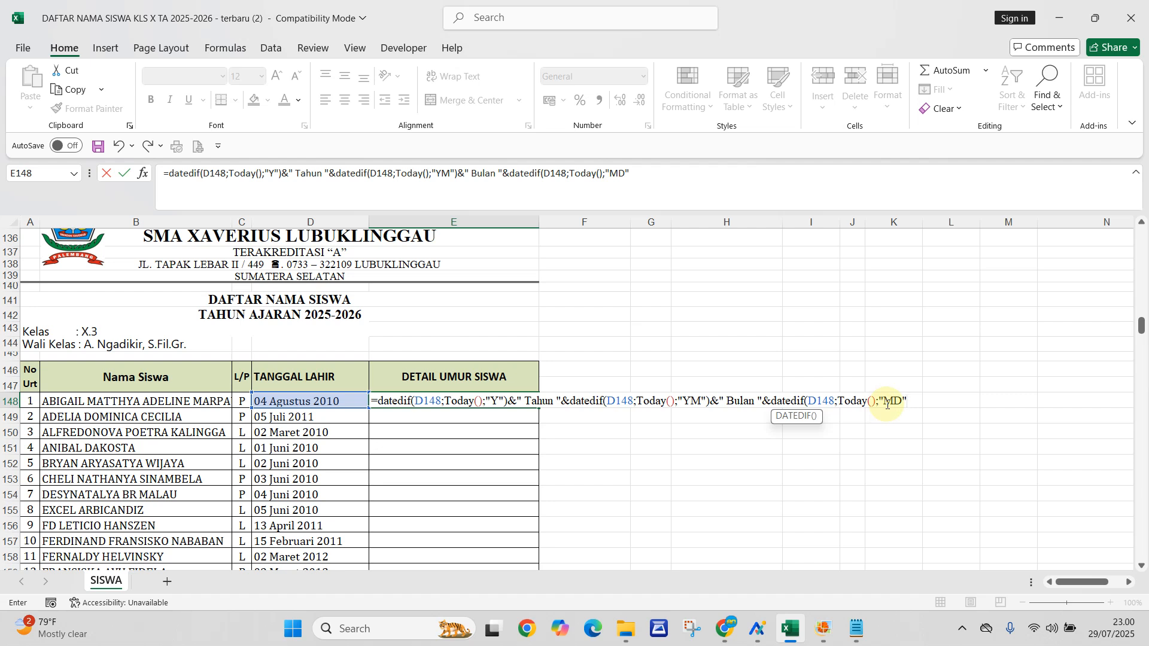
type(")")
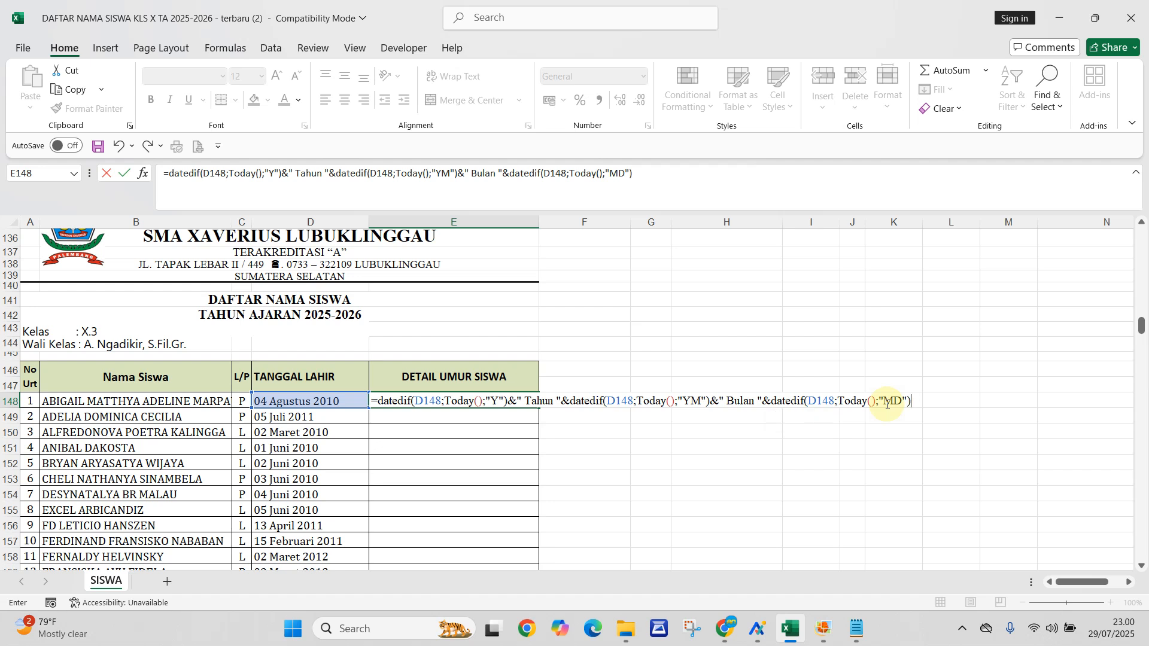
key("BackSpace")
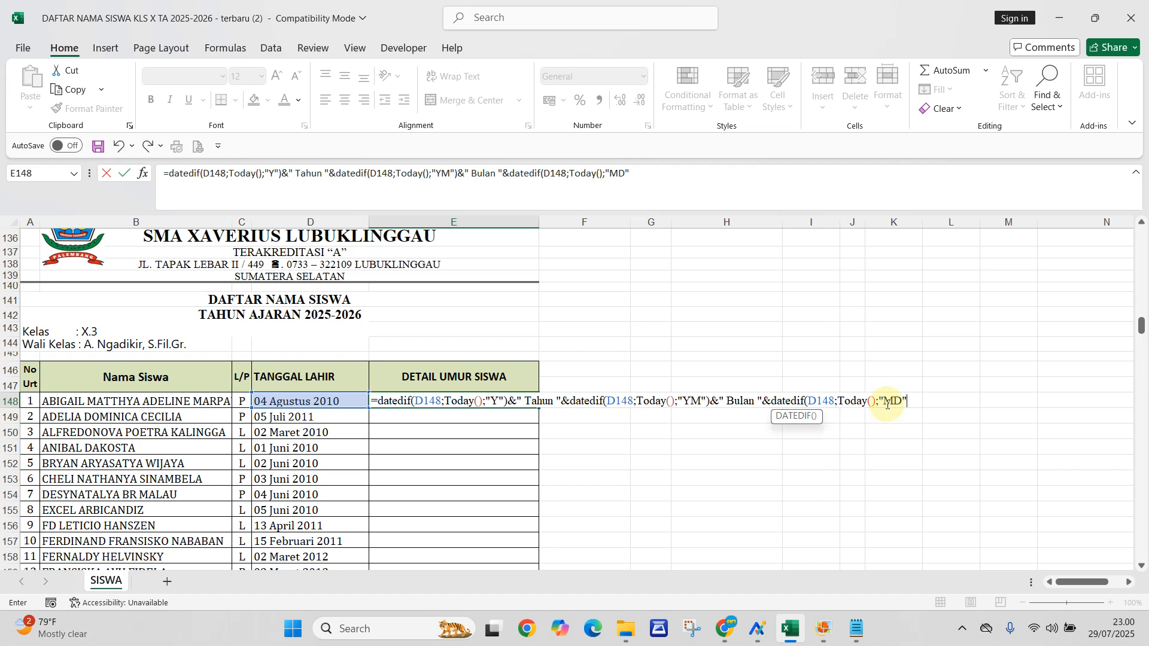
type(")")
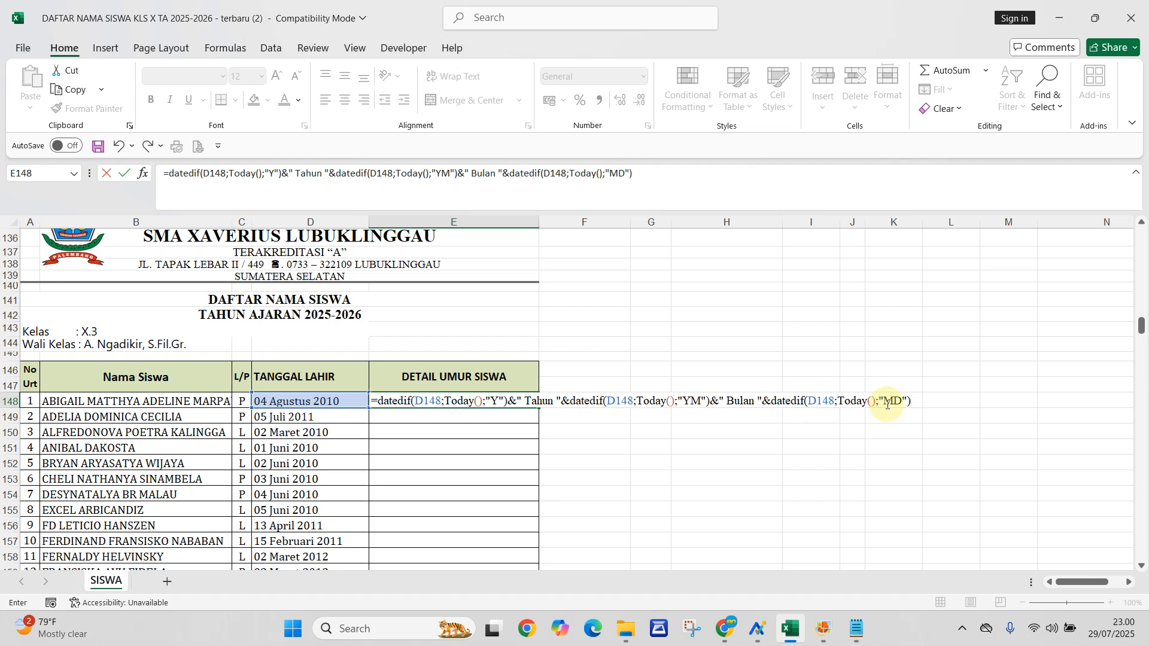
type("&")
- Append the text &" Hari " to the E148 formula and enter the finished formula
type("\" Hari")
key("Return")
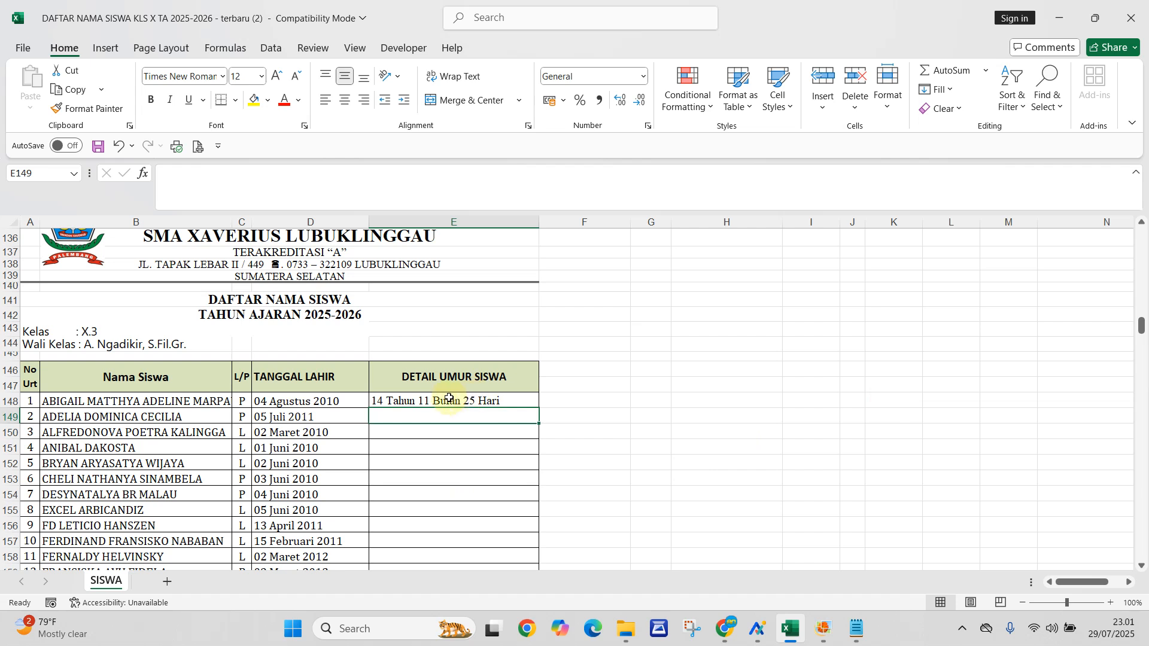
- Fill the age formula from E148 down the DETAIL UMUR SISWA column to E177 and check the formulas in E151 and E148
left_click(491, 399)
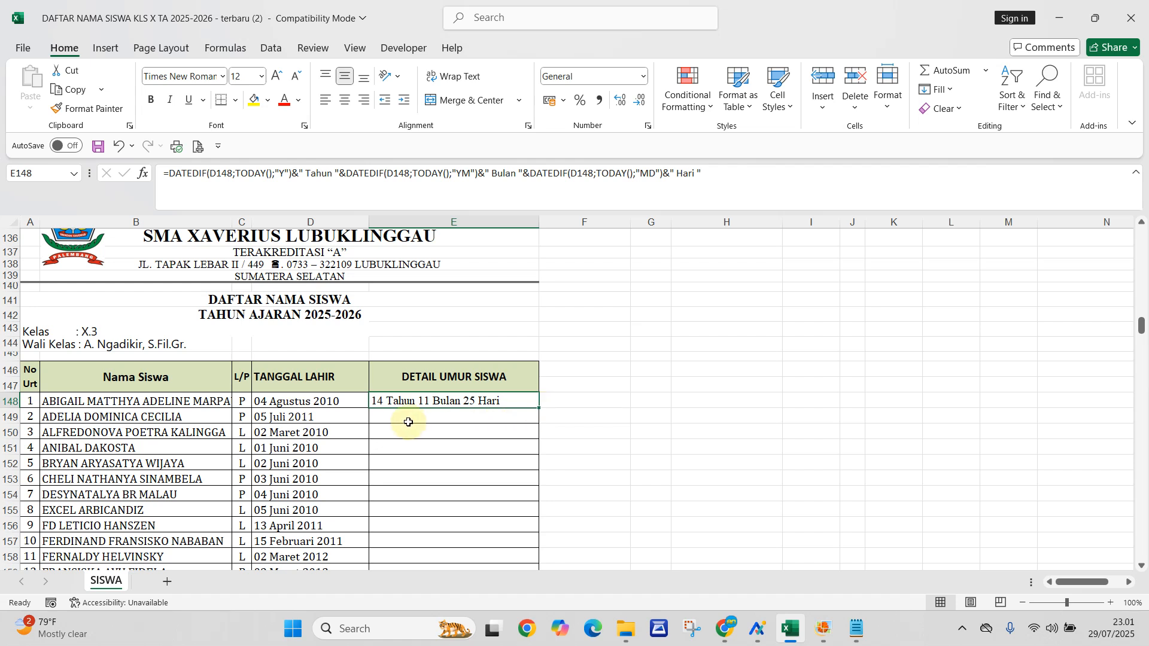
left_click(463, 418)
left_click(491, 400)
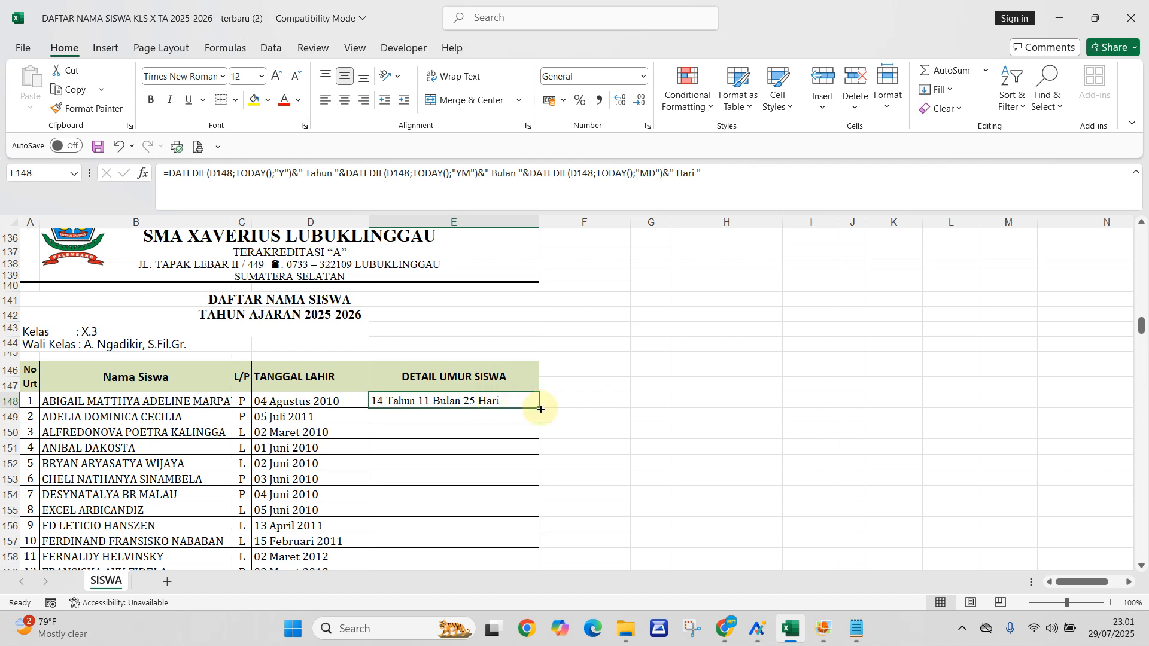
left_click_drag(540, 409, 539, 531)
scroll(515, 469, "up", 4)
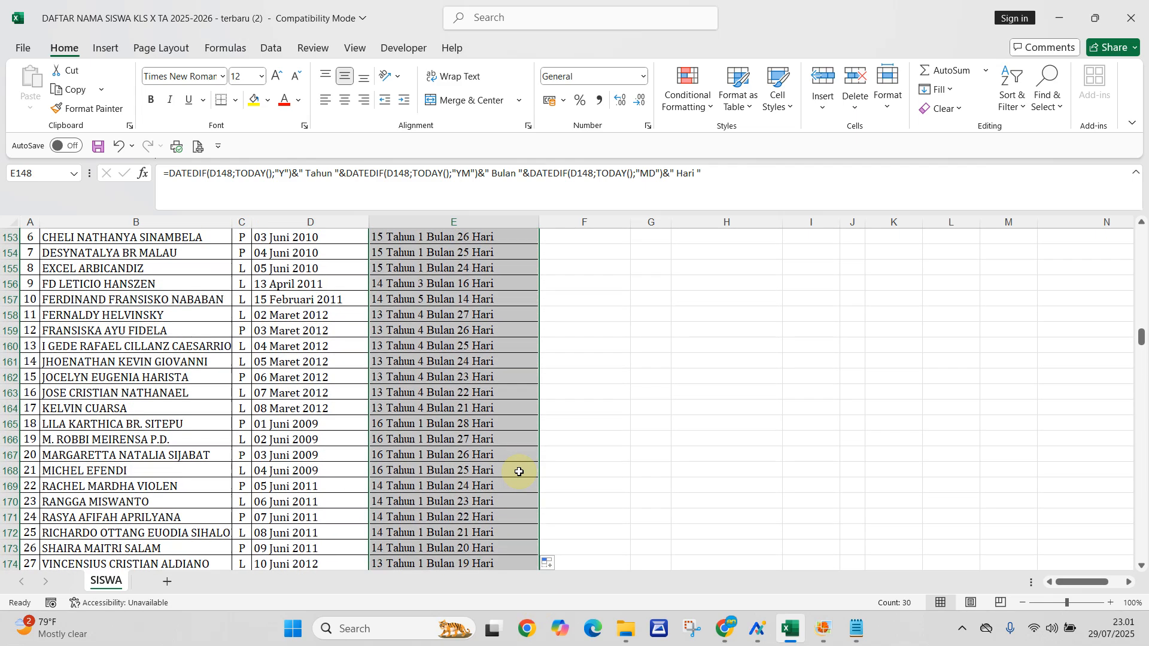
scroll(519, 472, "up", 1)
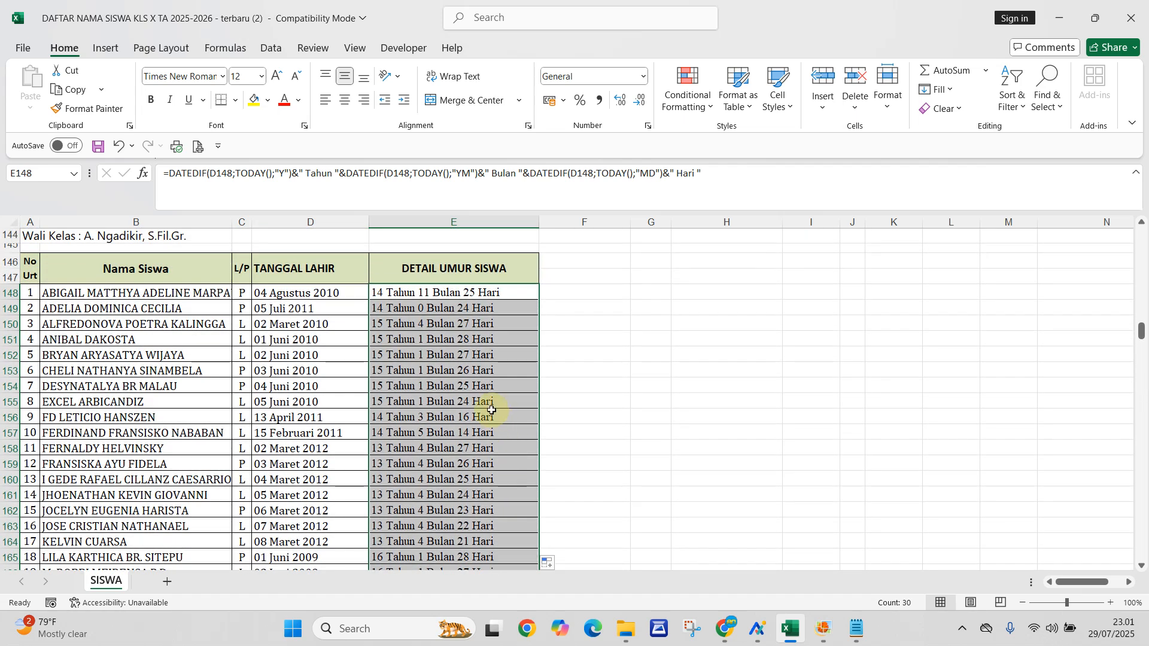
left_click(427, 341)
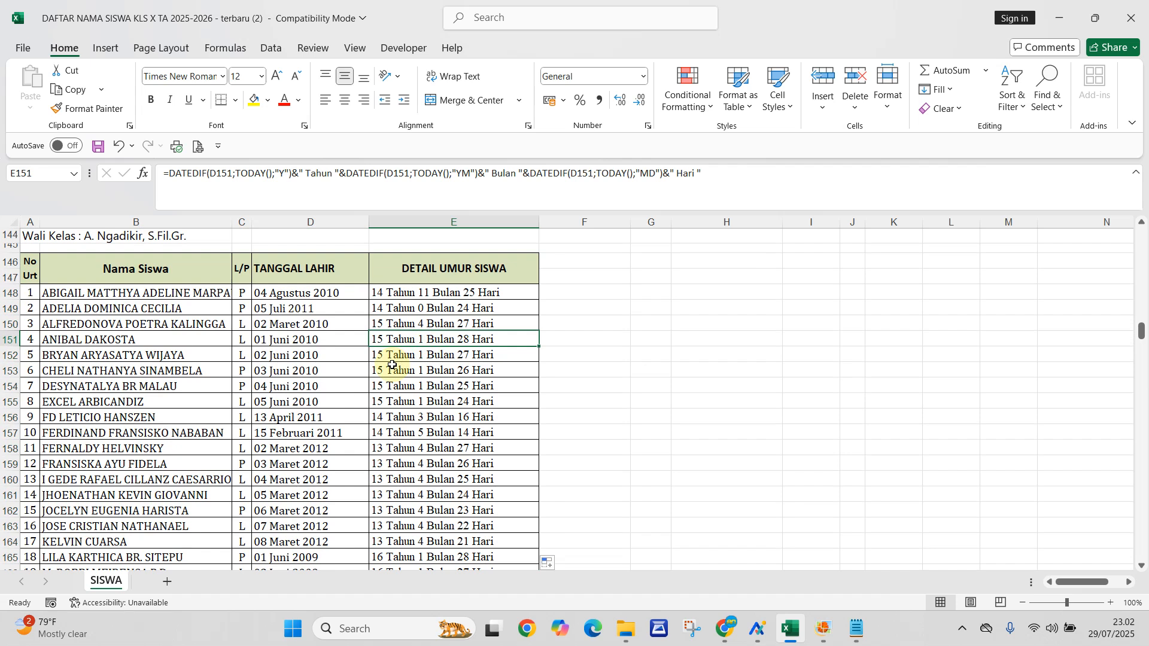
left_click(445, 291)
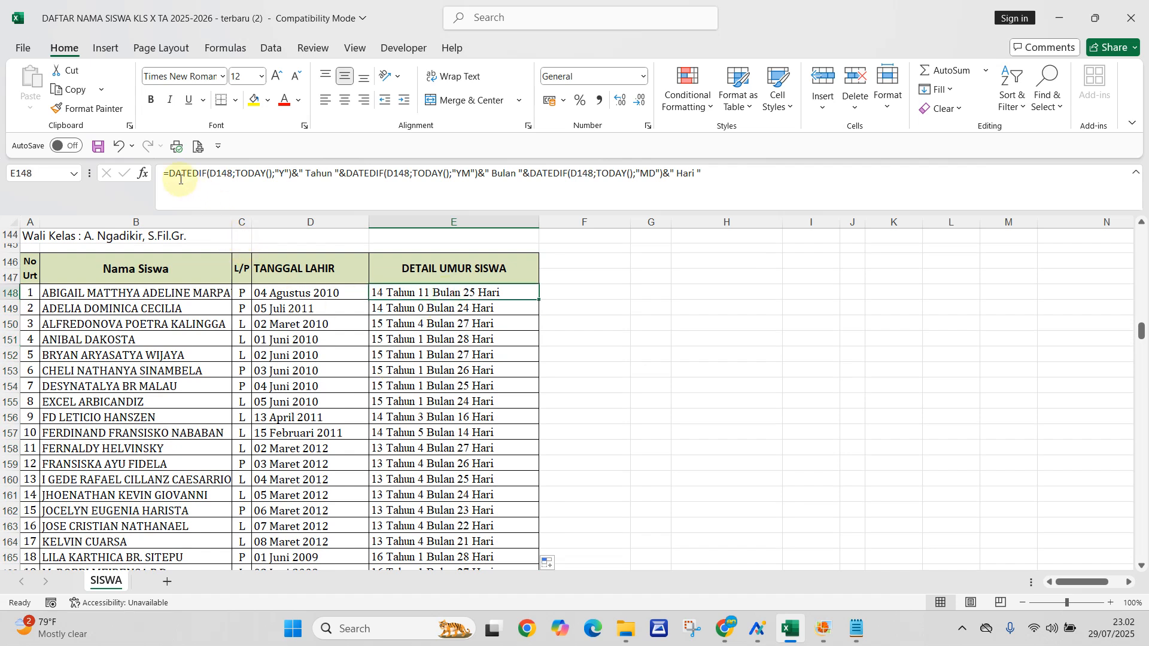